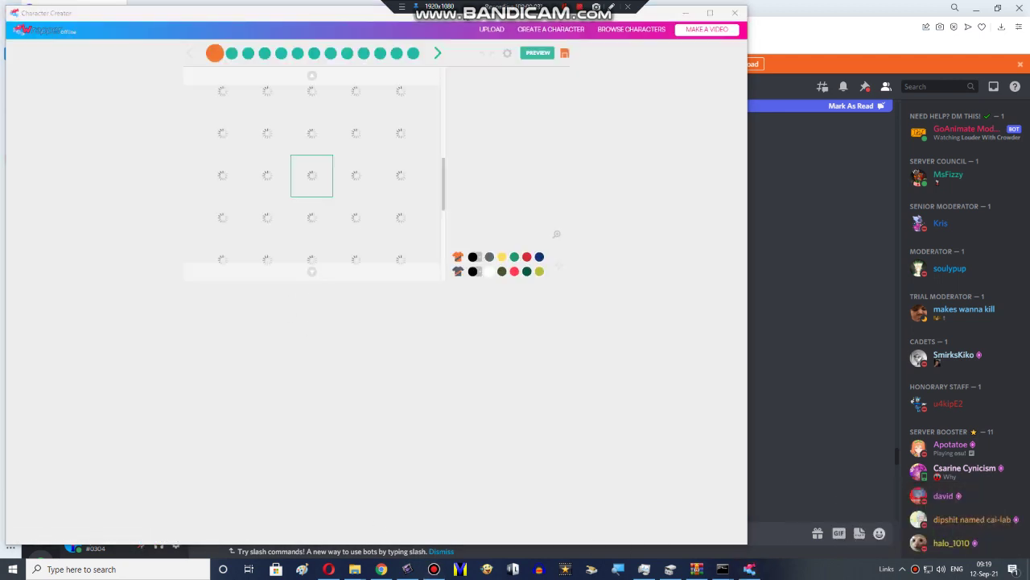
Scroll the tops catalogue to its last row and pick the teal shirt
drag(443, 170, 437, 263)
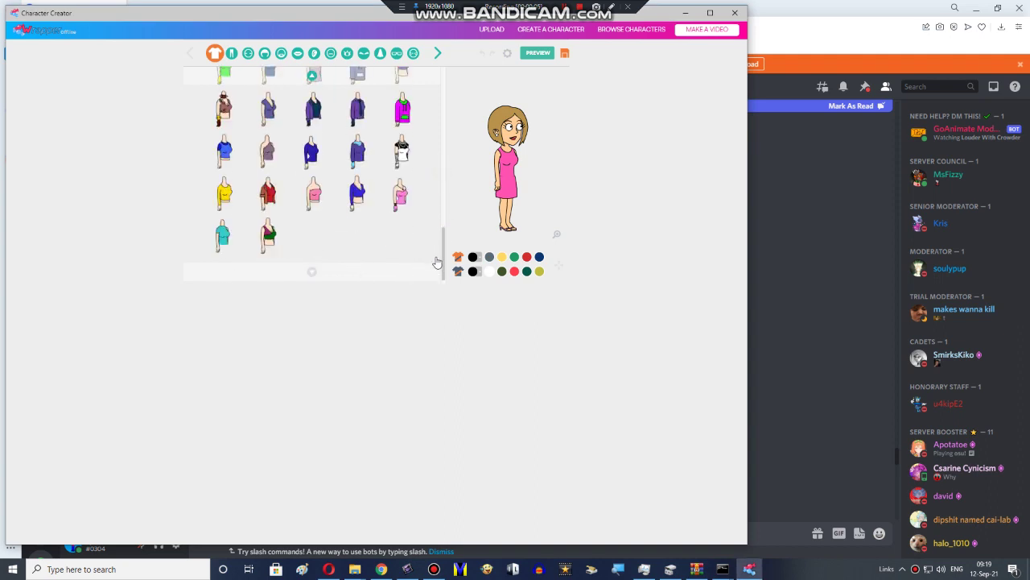
click(210, 243)
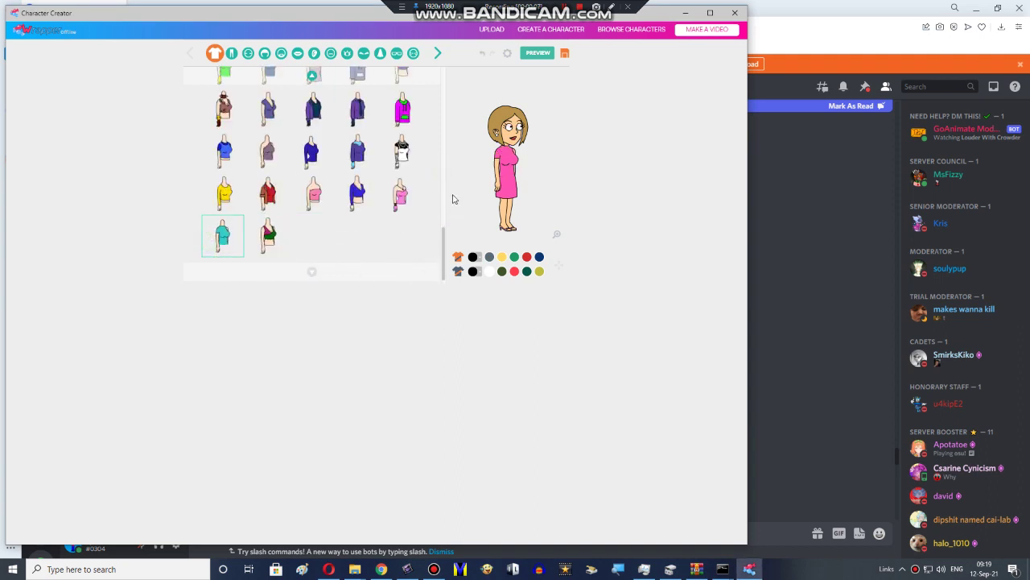
Preview her in daily-life actions from Blow kiss through Kneel down - talk - turn head
click(538, 53)
click(338, 269)
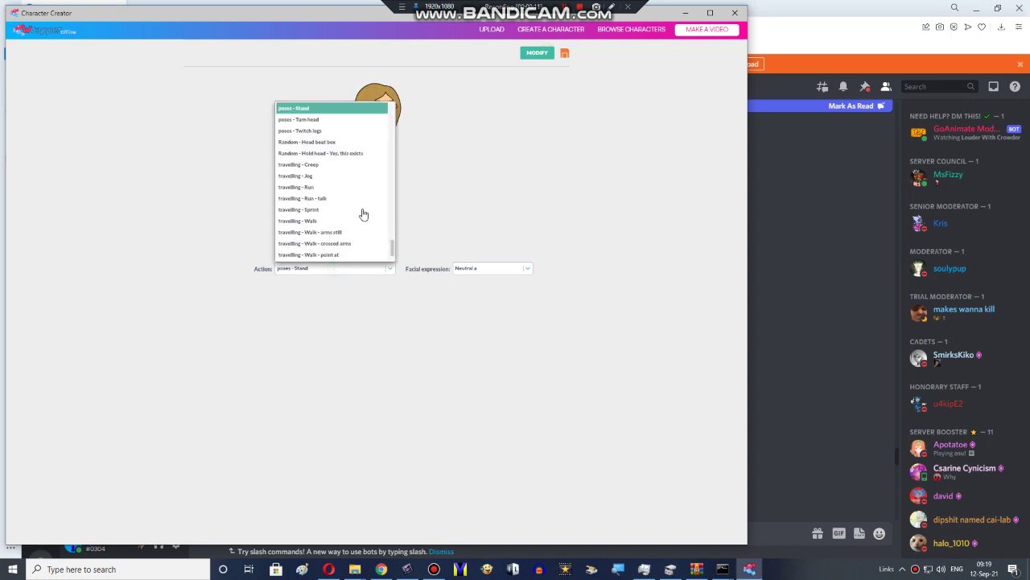
scroll(363, 156, up, 5)
scroll(326, 145, up, 10)
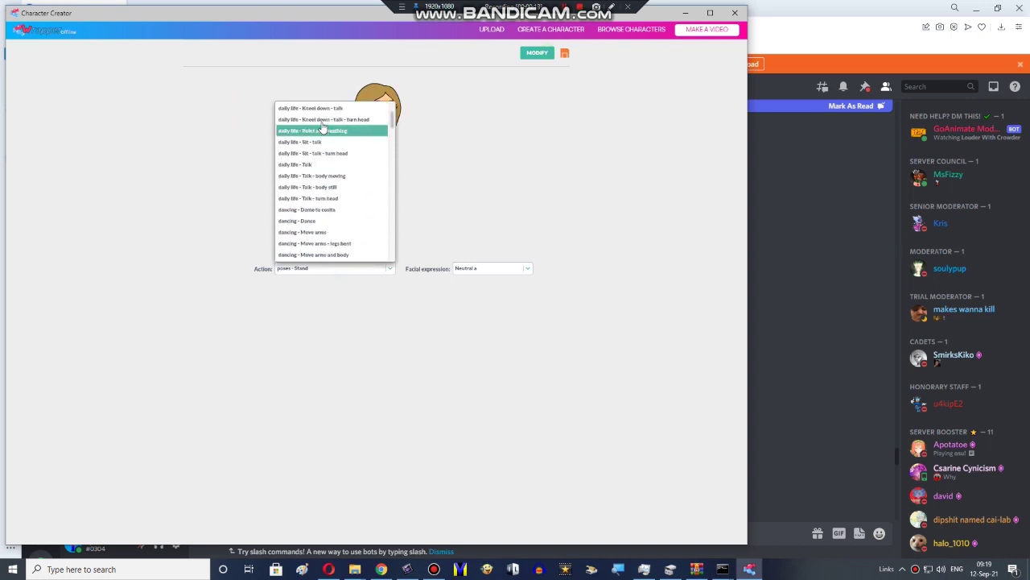
click(317, 115)
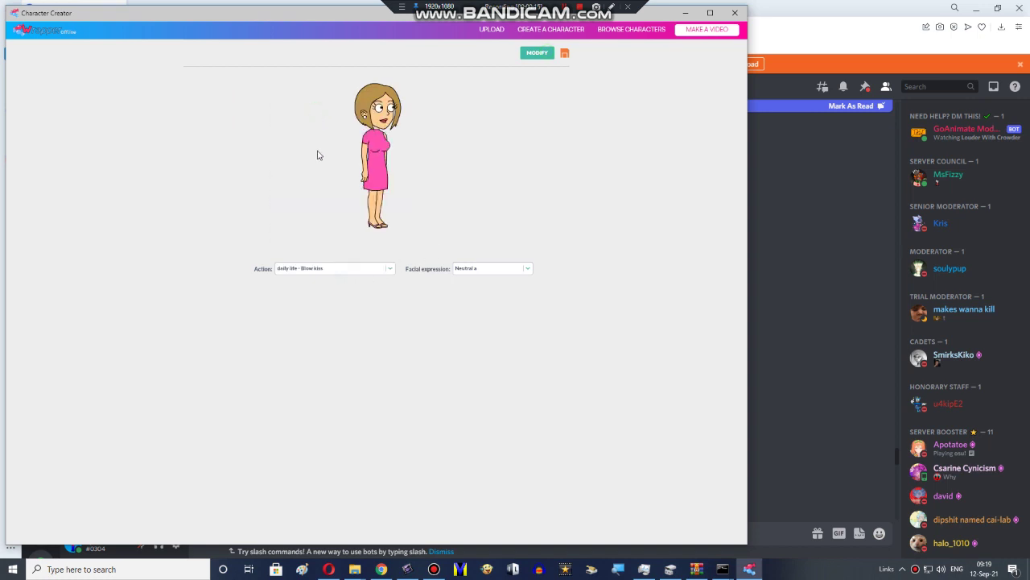
key(Down)
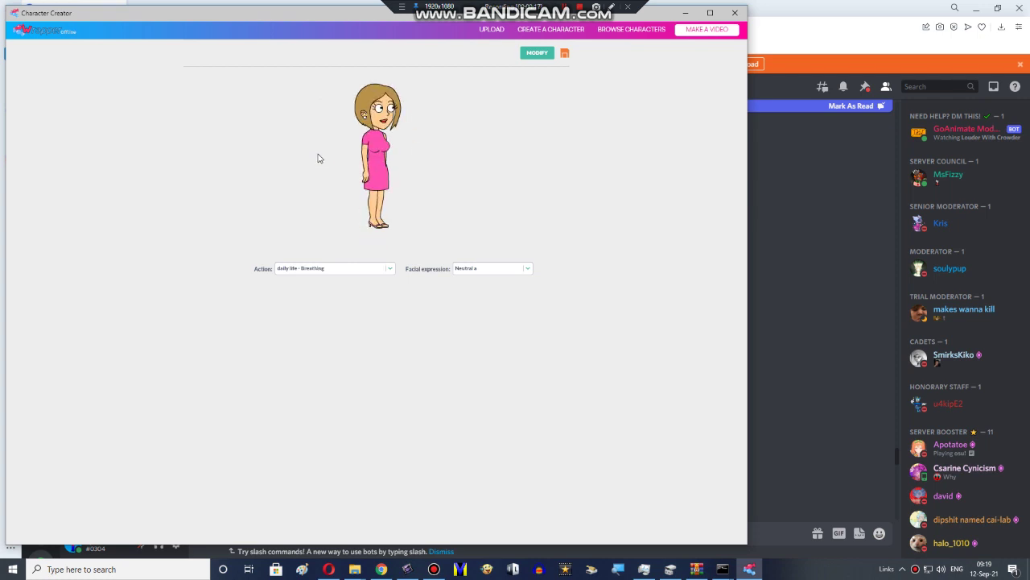
key(Down)
key(Down)
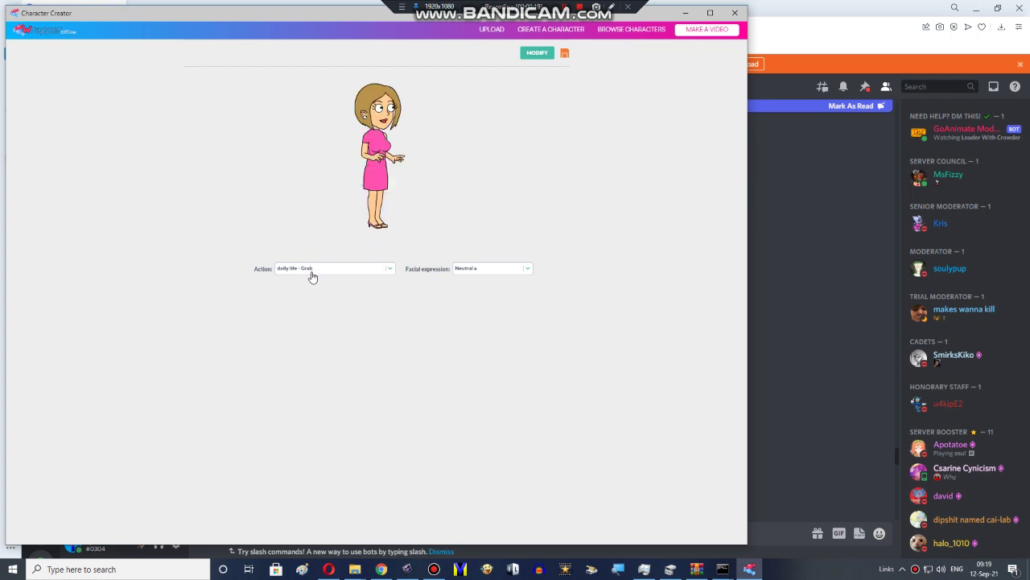
key(Down)
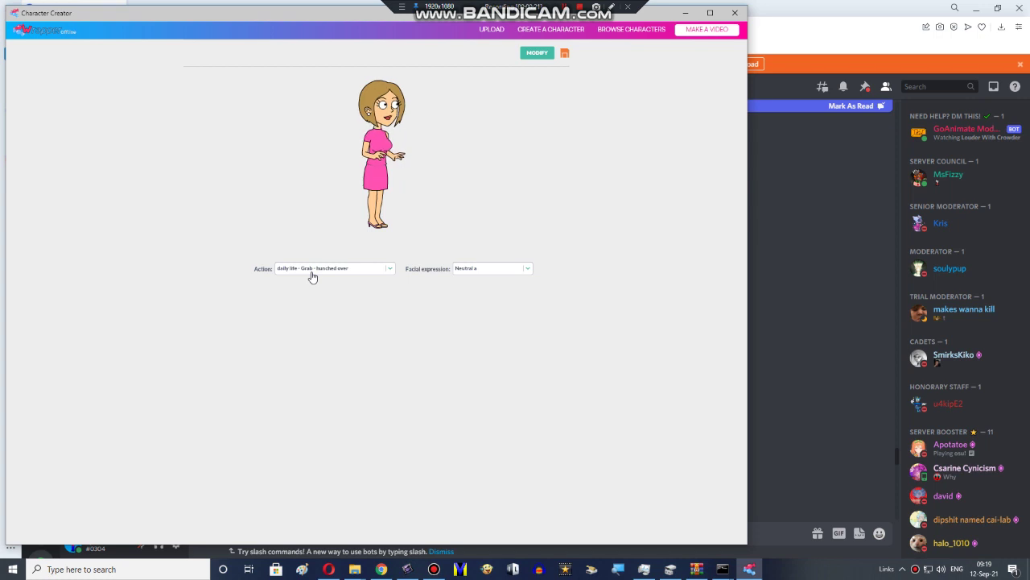
key(Down)
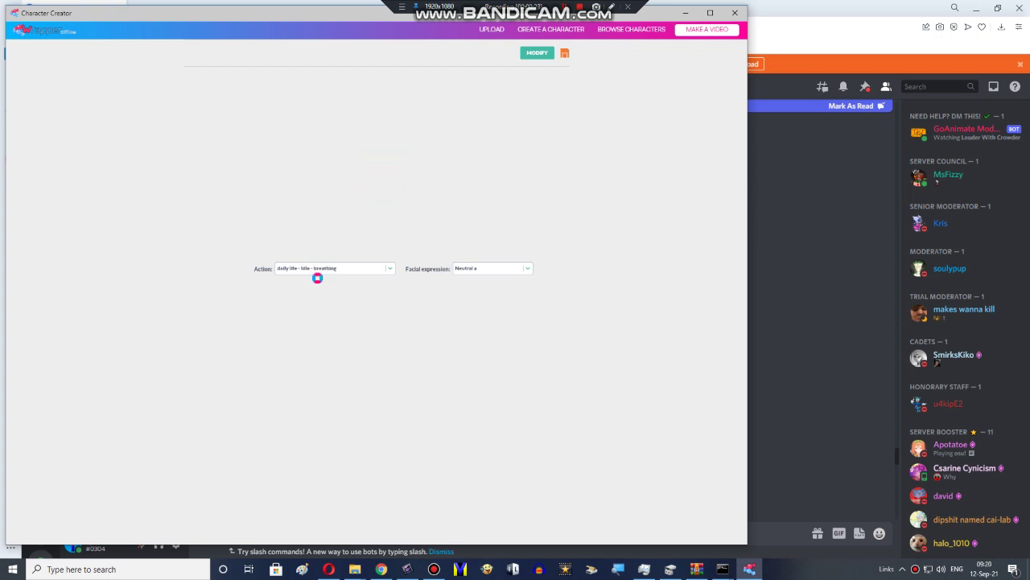
key(Down)
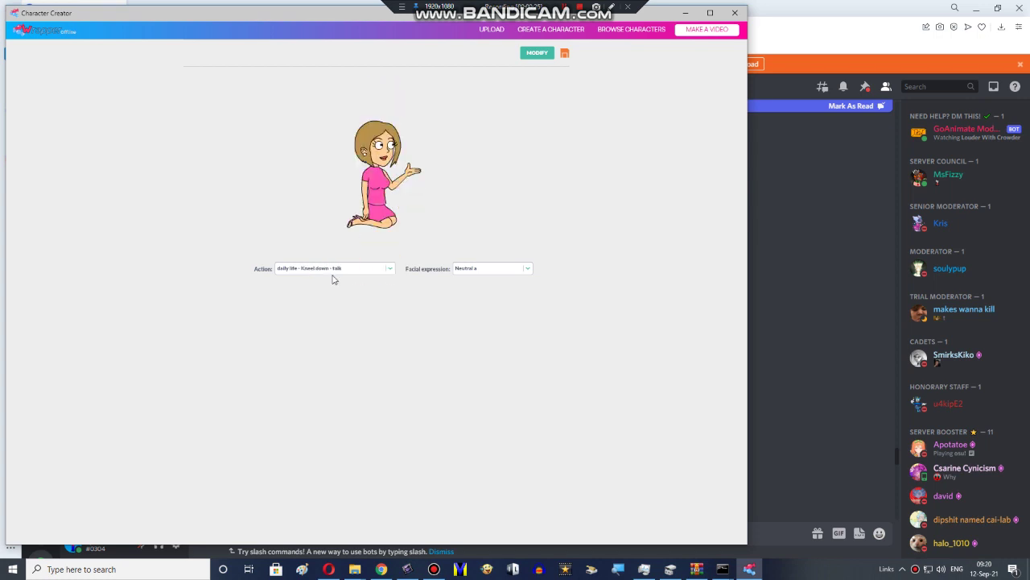
key(Down)
key(Down)
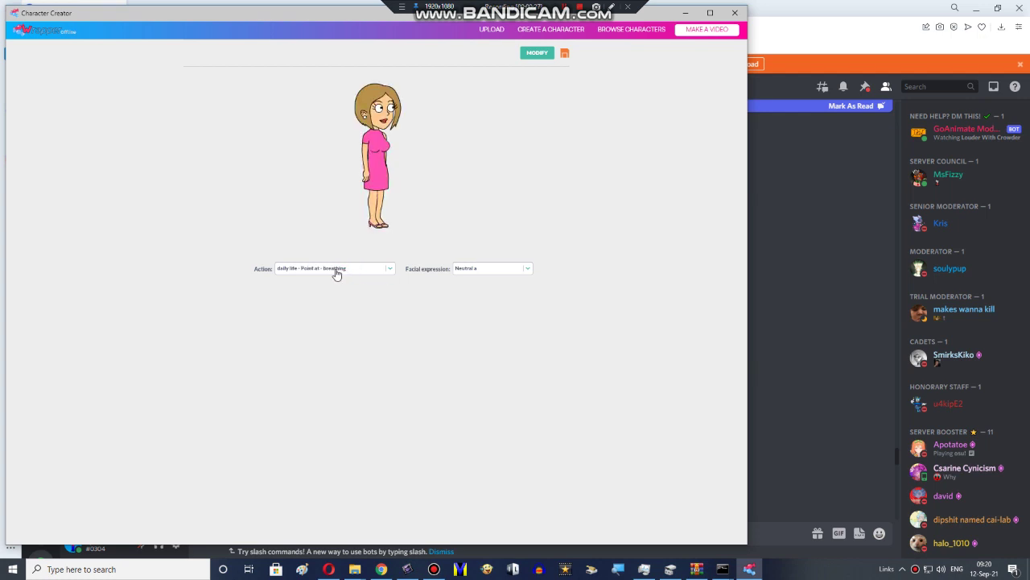
key(Down)
Try the dancing Dance and Victory actions, then emotion actions through Make fun of
click(336, 275)
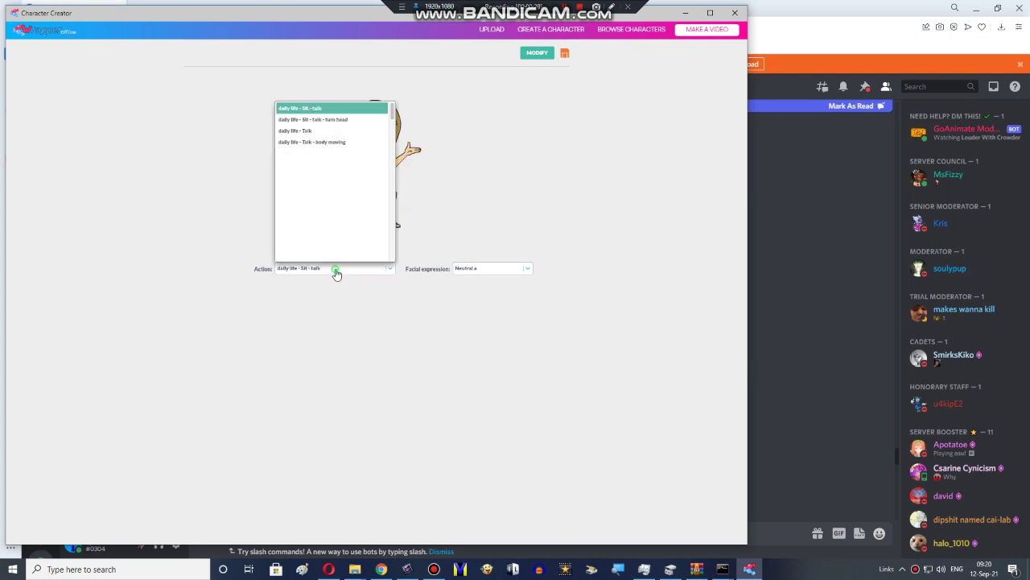
click(304, 186)
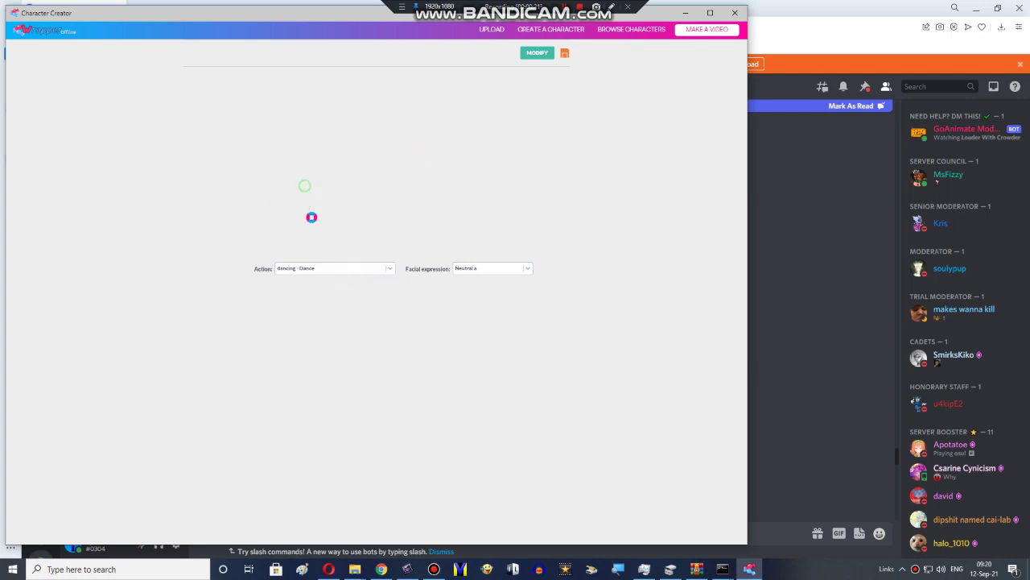
click(308, 270)
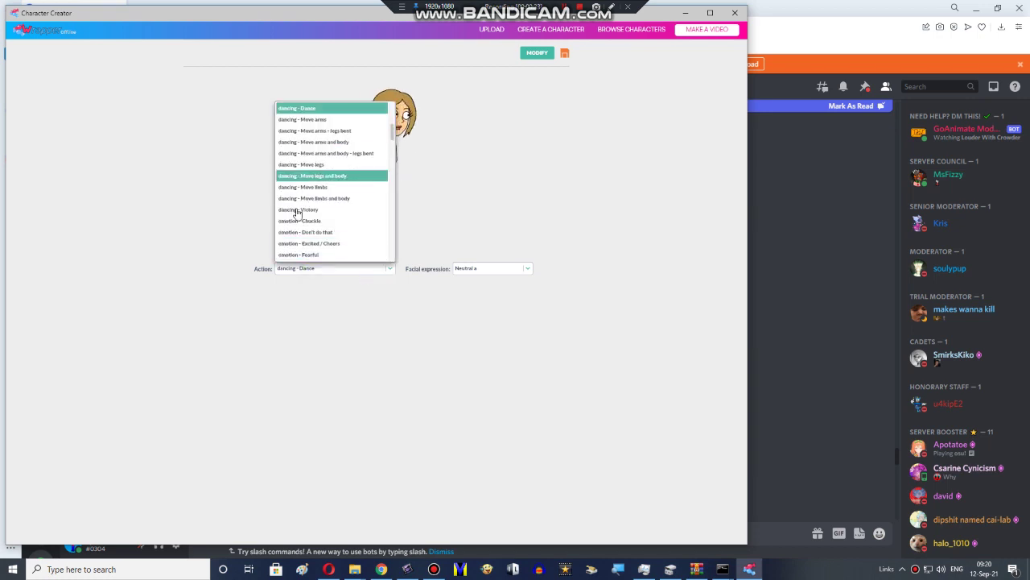
click(298, 209)
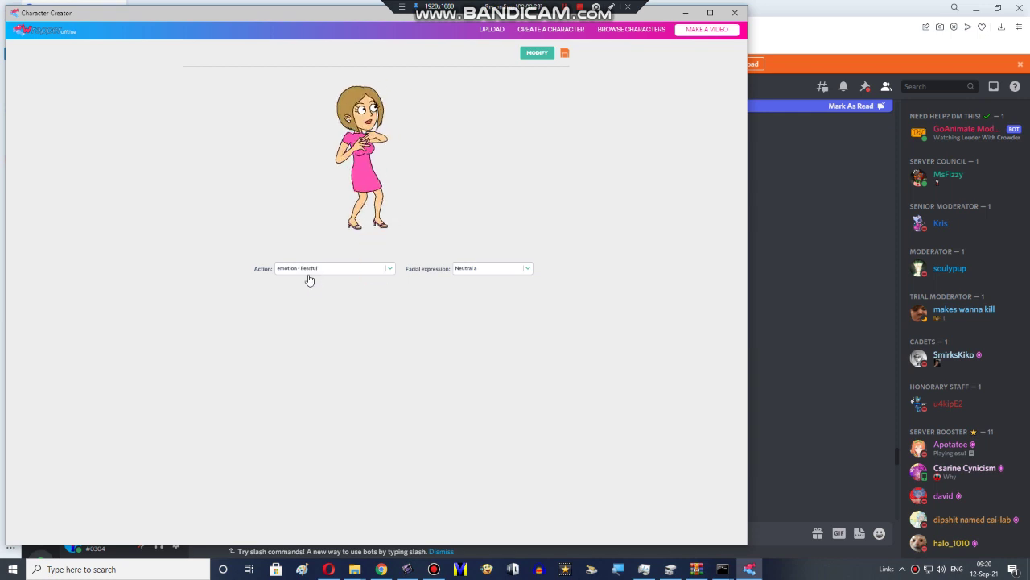
key(Down)
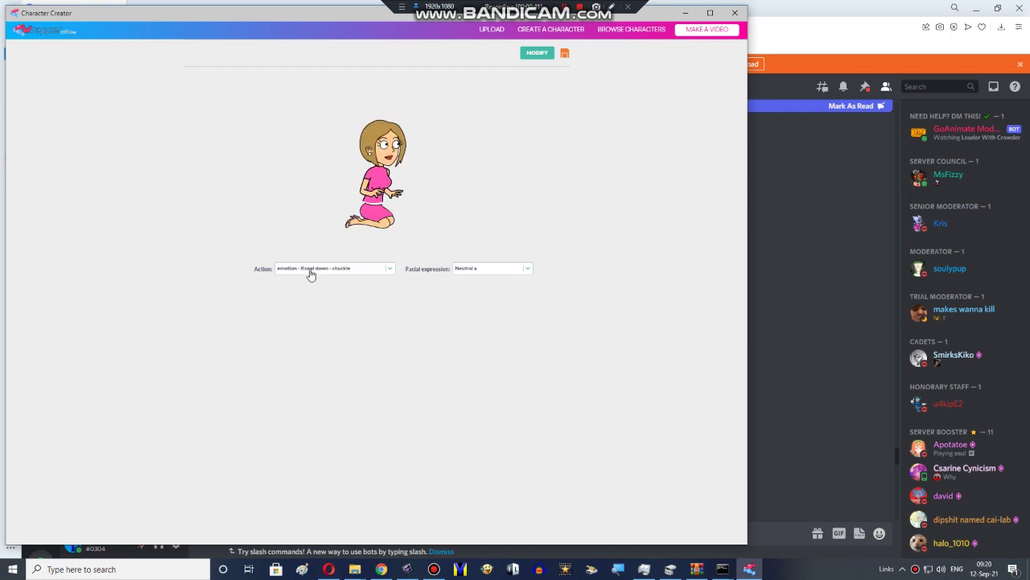
key(Down)
key(Down)
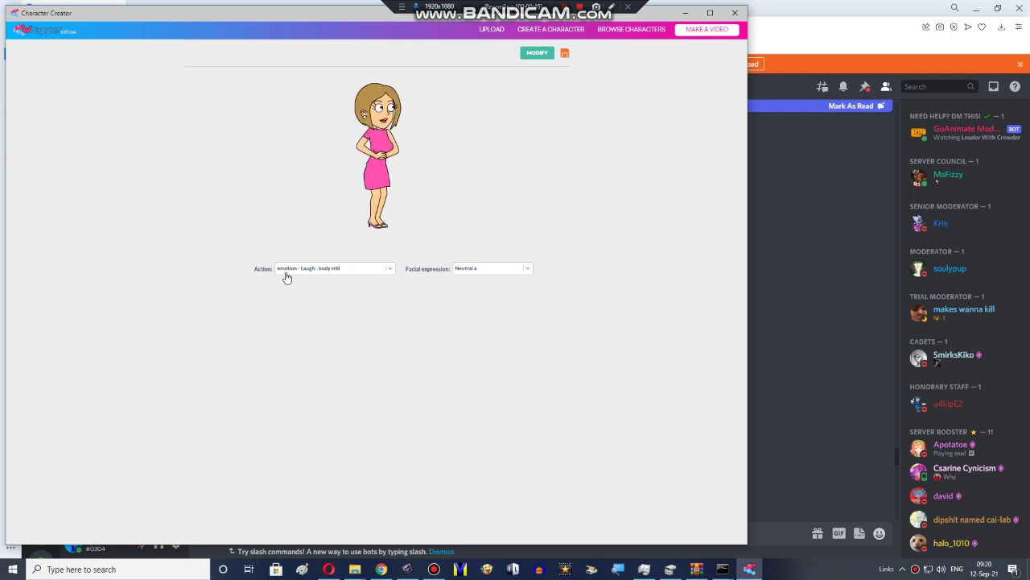
key(Down)
key(Down)
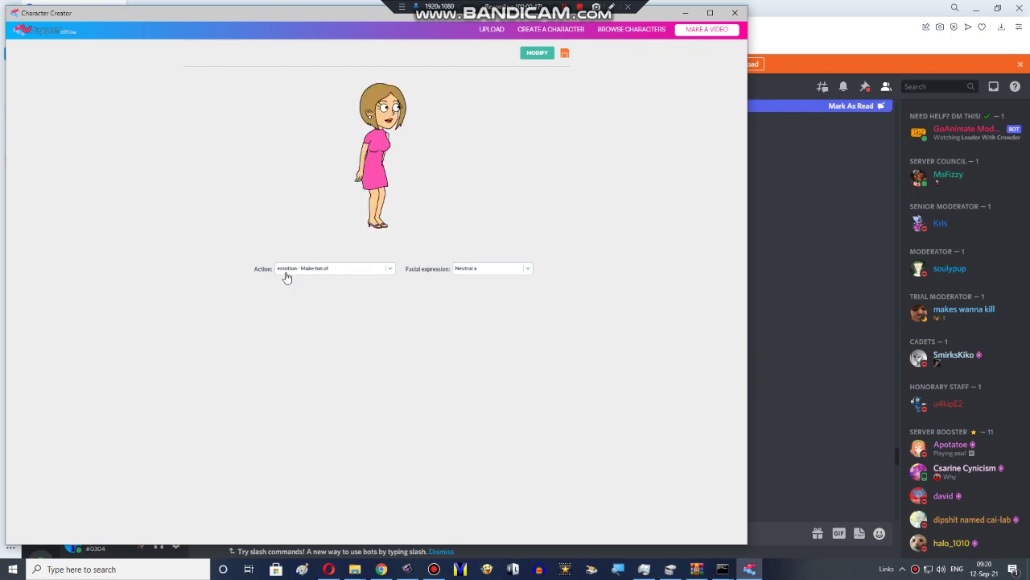
key(Down)
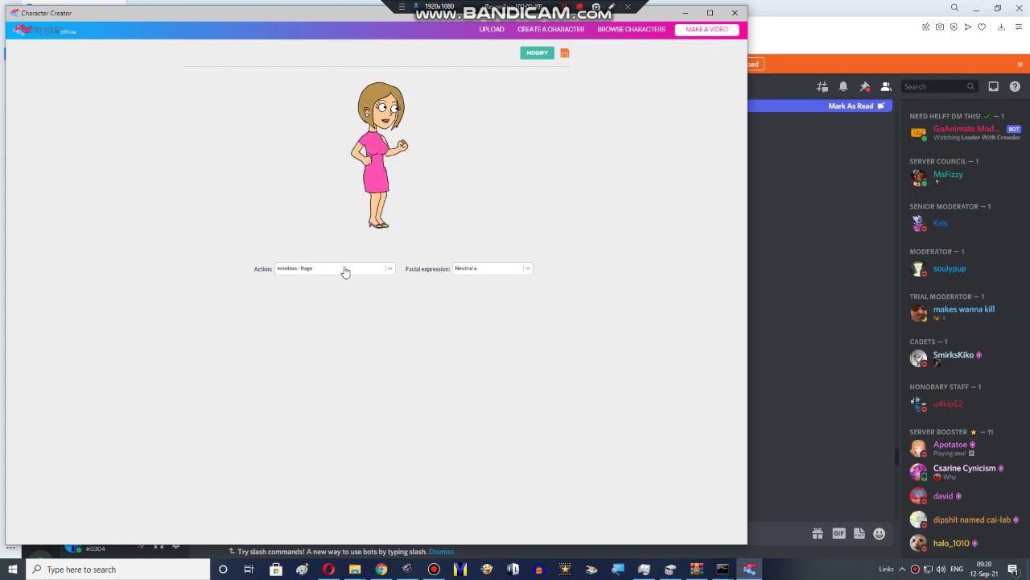
Set the action to emotion - Sad, then fighting - Bump and fighting - Use item
click(344, 271)
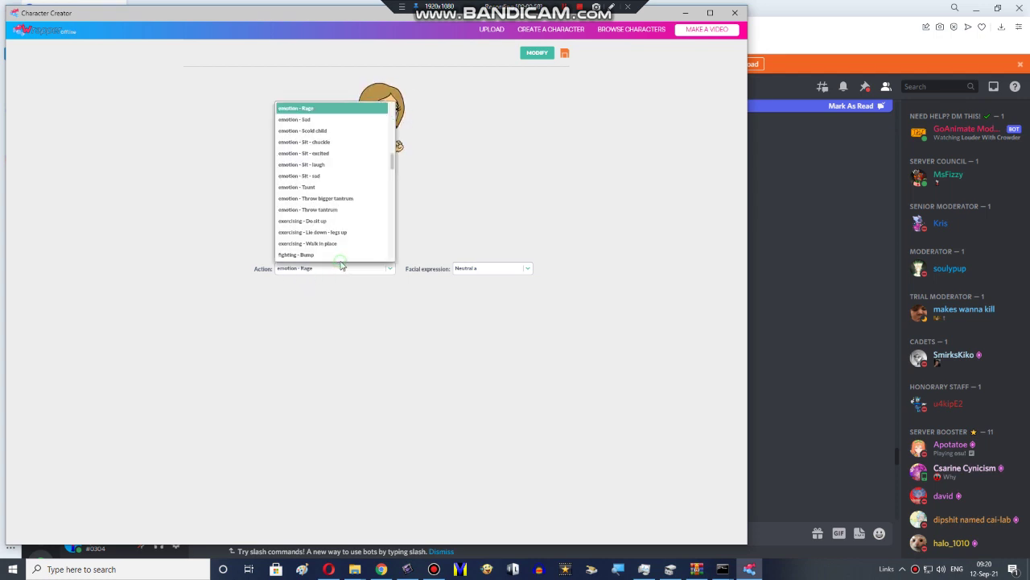
click(333, 120)
click(326, 275)
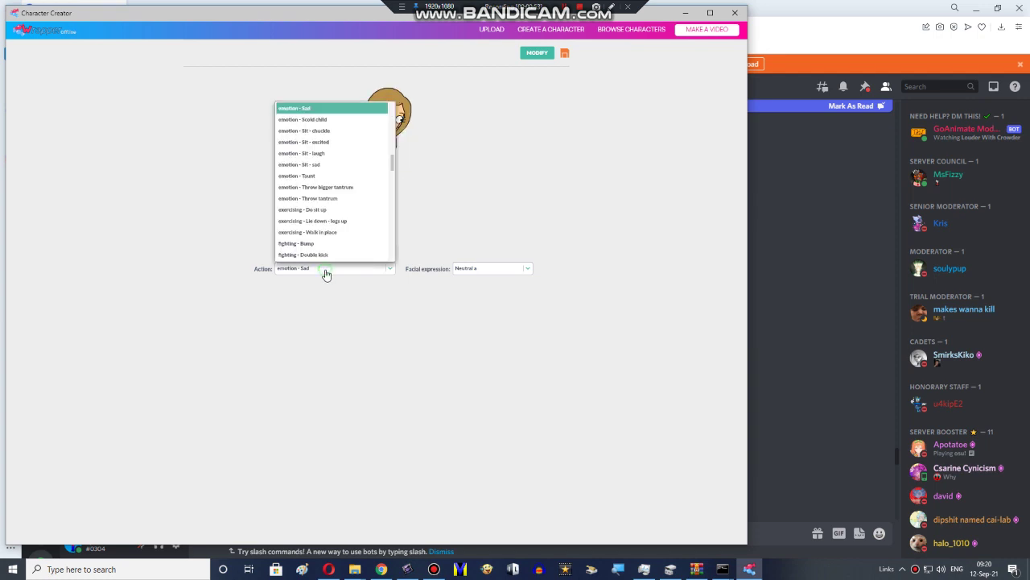
click(321, 214)
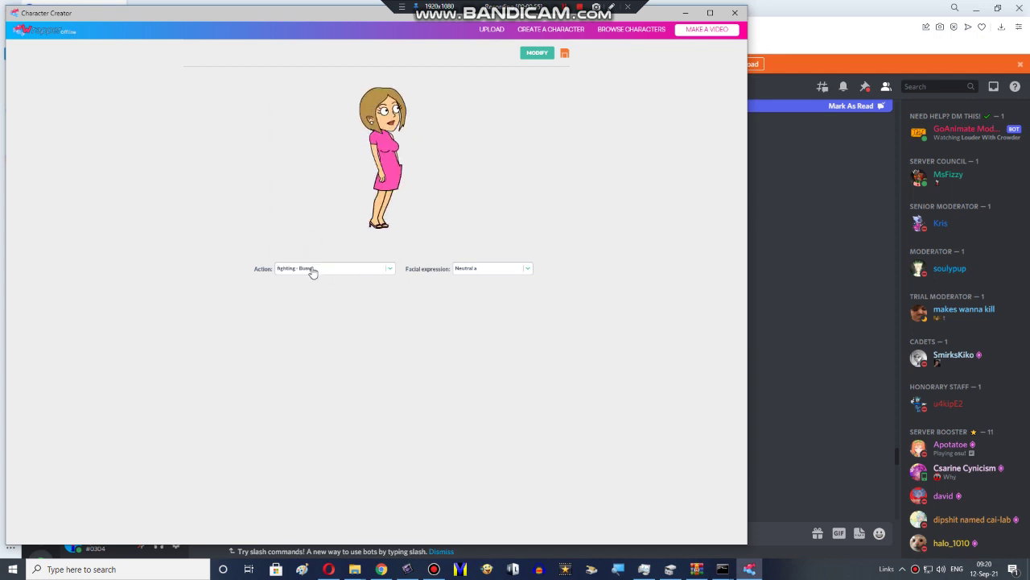
click(322, 268)
scroll(336, 185, up, 3)
scroll(330, 128, up, 3)
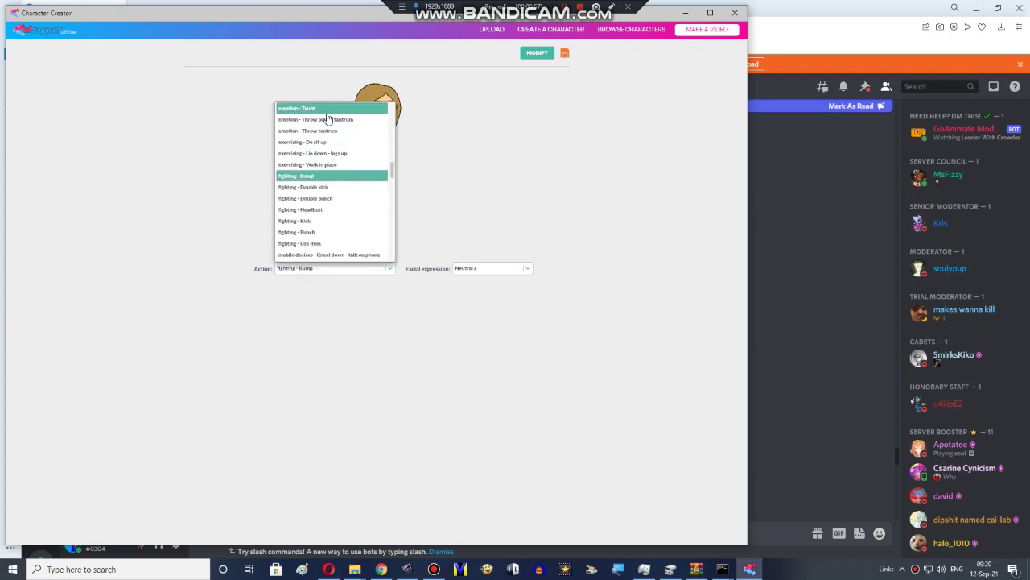
click(326, 268)
click(318, 270)
click(323, 243)
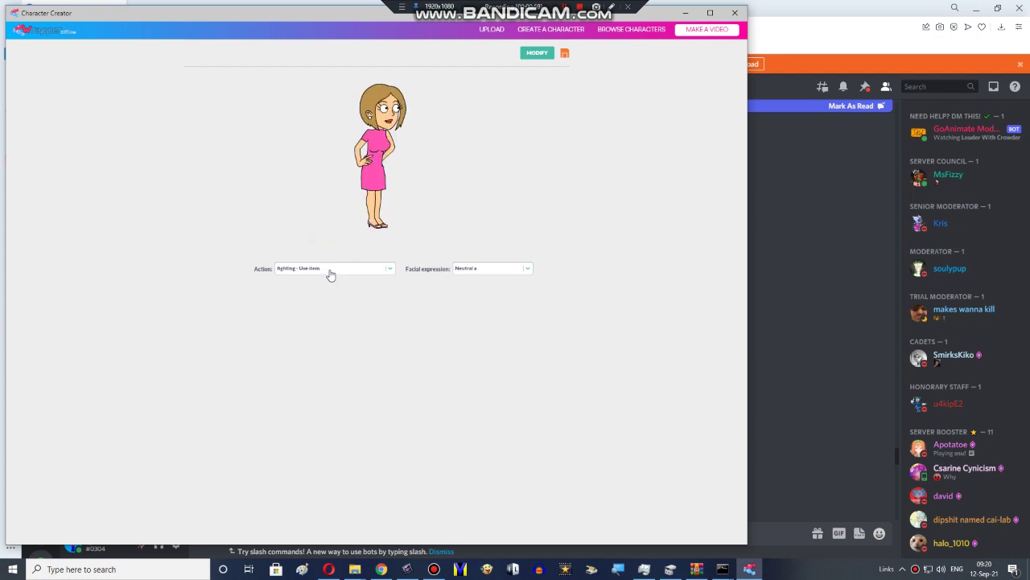
Pose her with Hands on stomach and Hands on lap, then return to editing and pick the crop top
click(329, 269)
scroll(334, 234, down, 5)
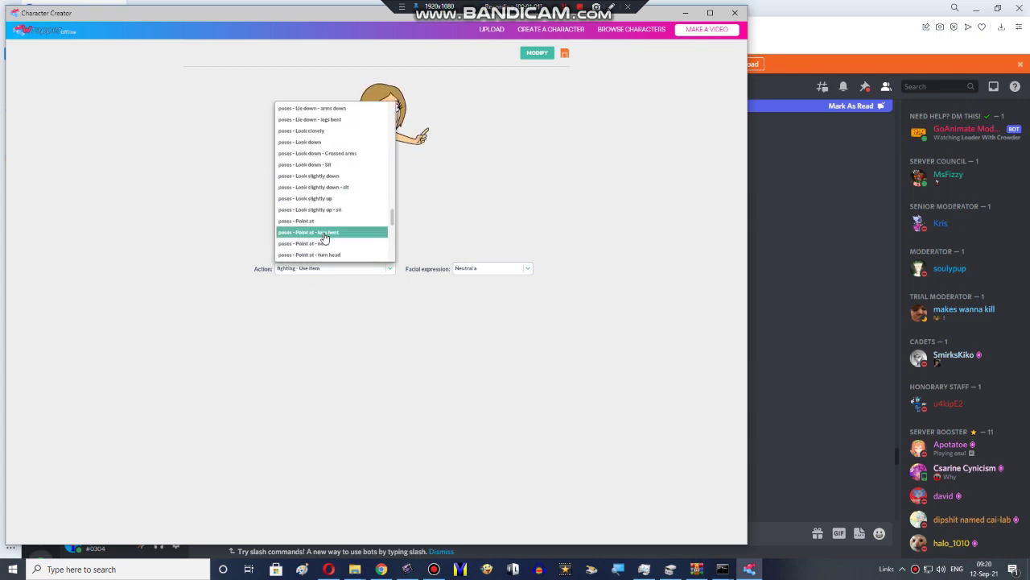
scroll(326, 136, down, 1)
scroll(326, 137, up, 5)
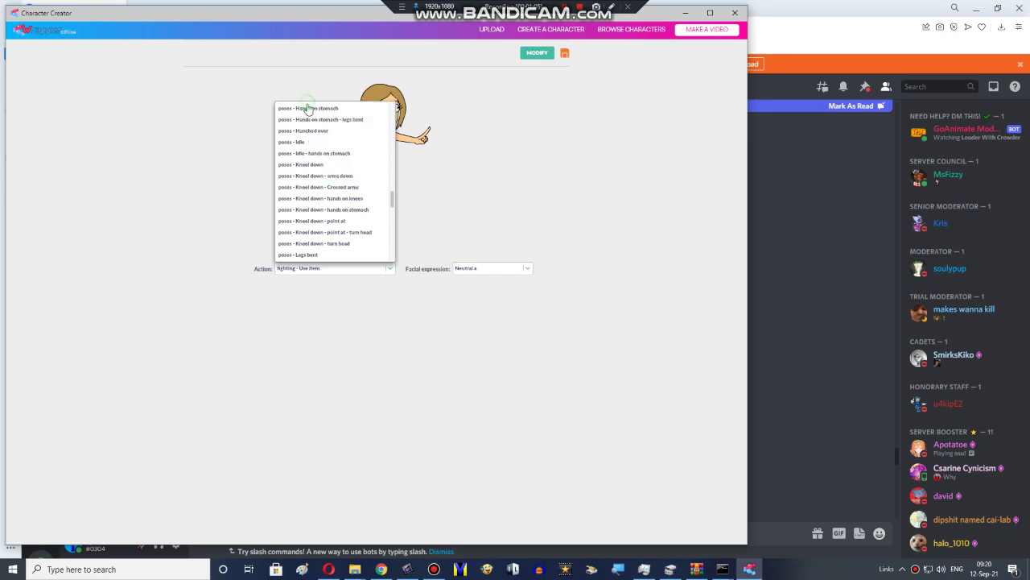
click(302, 108)
key(Up)
key(Up)
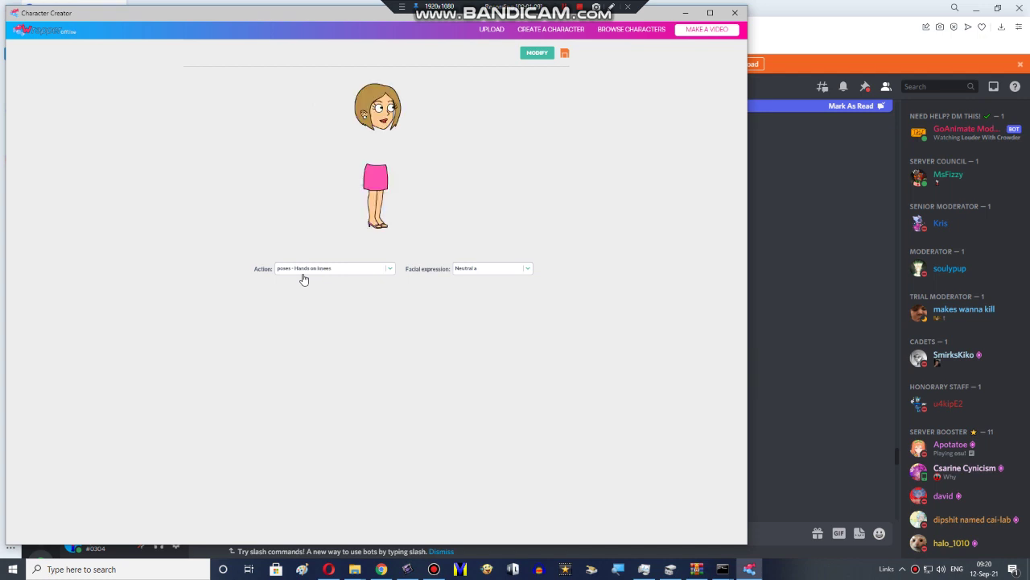
click(537, 52)
click(267, 236)
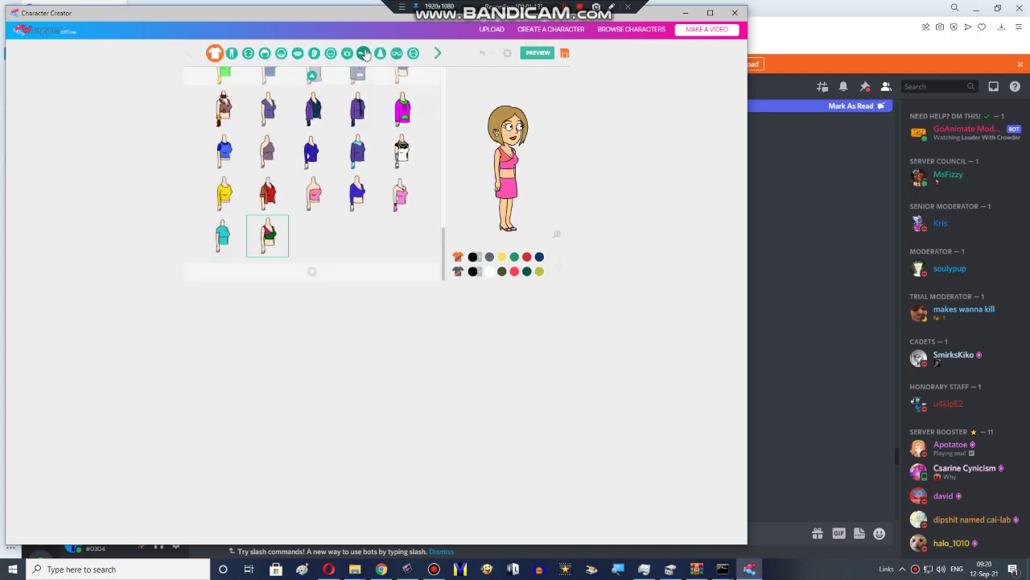
Browse the ear styles, trying the earring ear, the faded ear and the next style
click(315, 56)
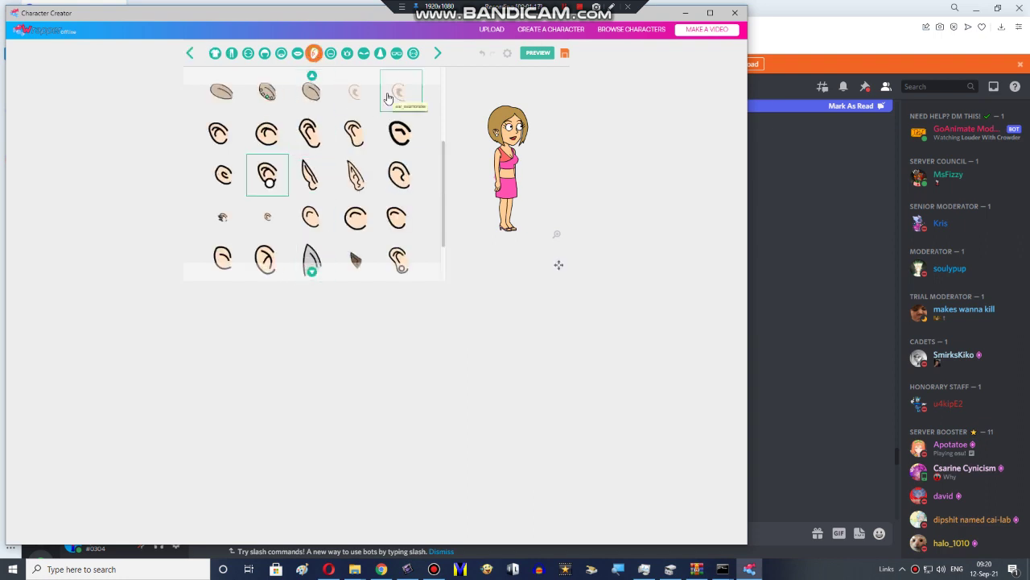
drag(446, 244, 446, 269)
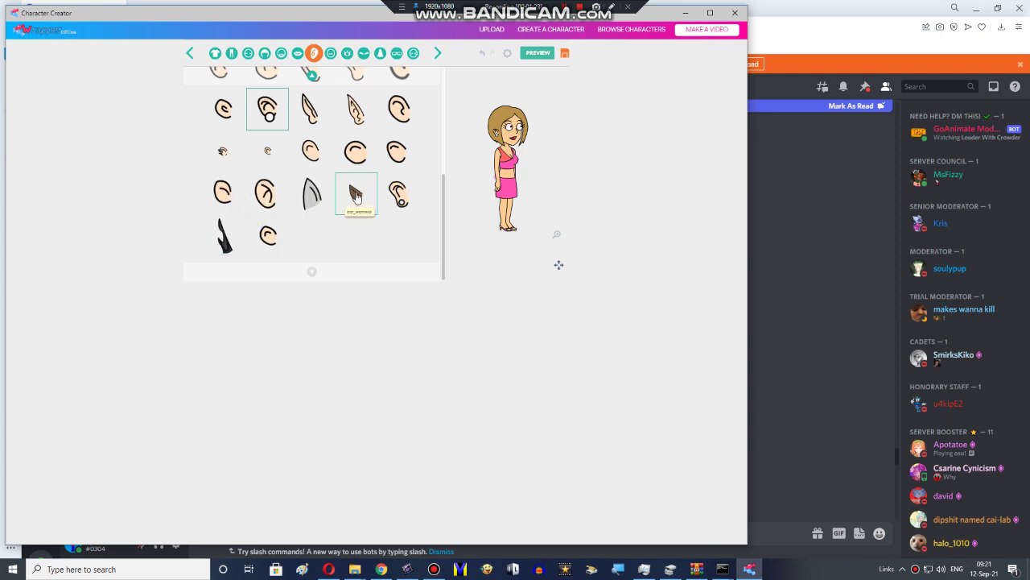
click(394, 199)
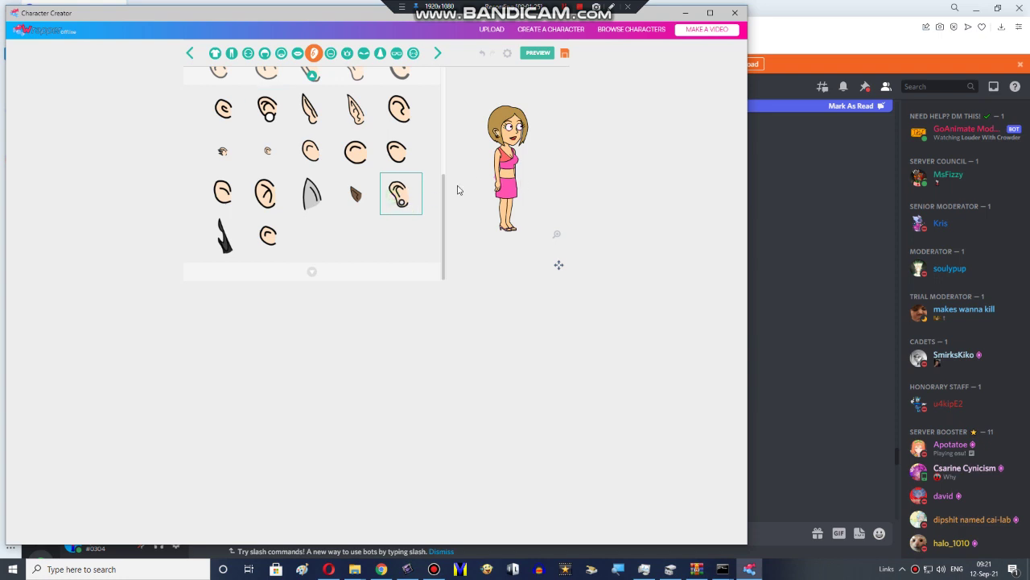
drag(443, 199, 425, 53)
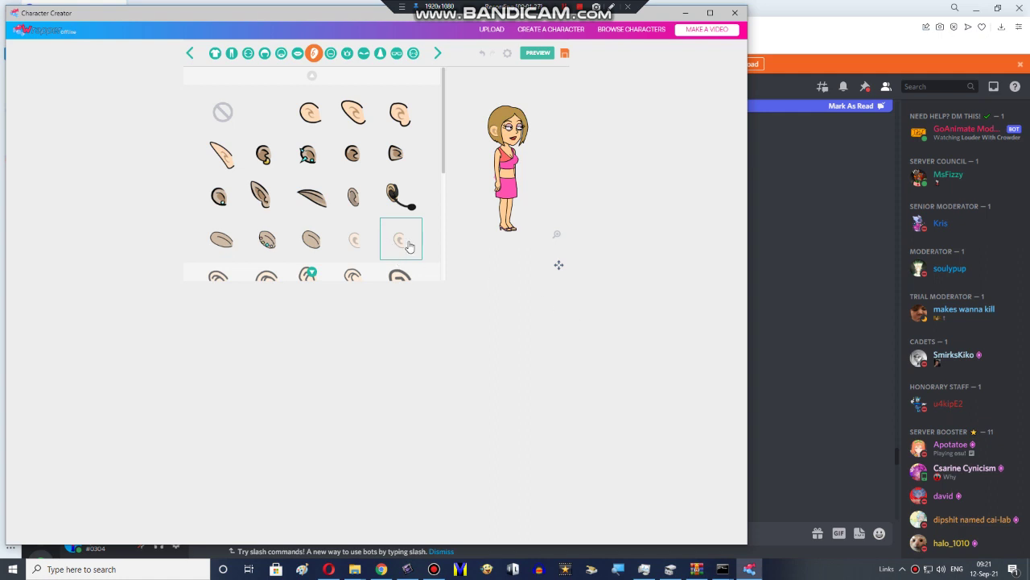
click(363, 242)
click(395, 235)
Check the look in preview, then settle on the ear style with a hoop earring
click(537, 52)
click(538, 52)
scroll(444, 193, down, 3)
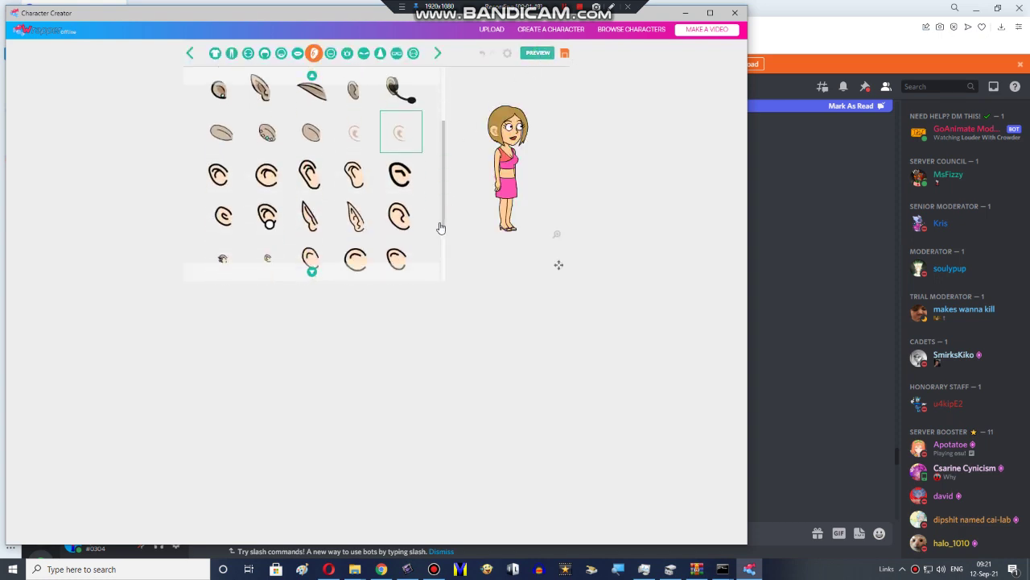
click(268, 203)
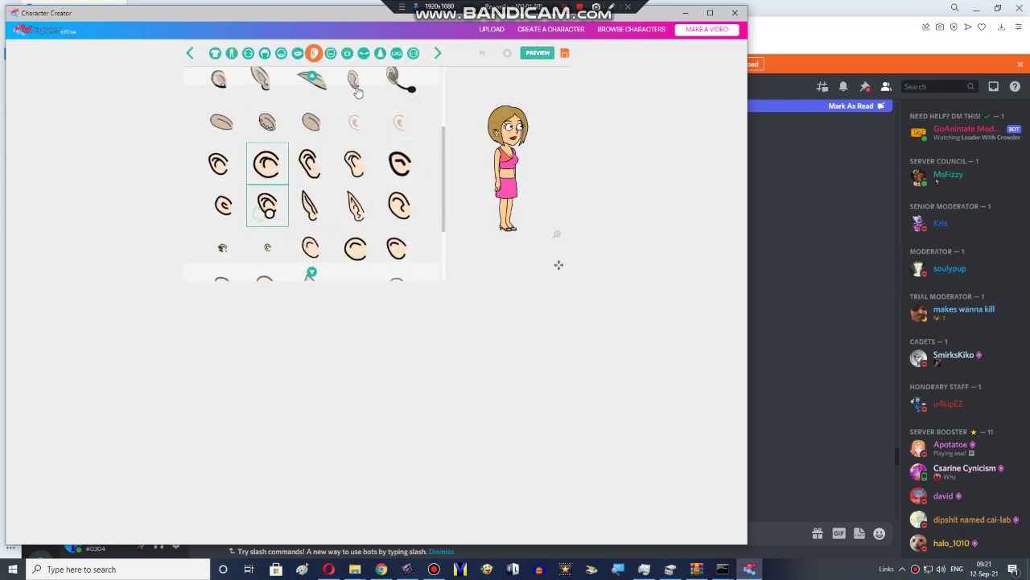
click(531, 57)
Preview actions from daily life - Blow kiss through Sit - talk to dancing - Dance
click(297, 272)
scroll(322, 169, up, 10)
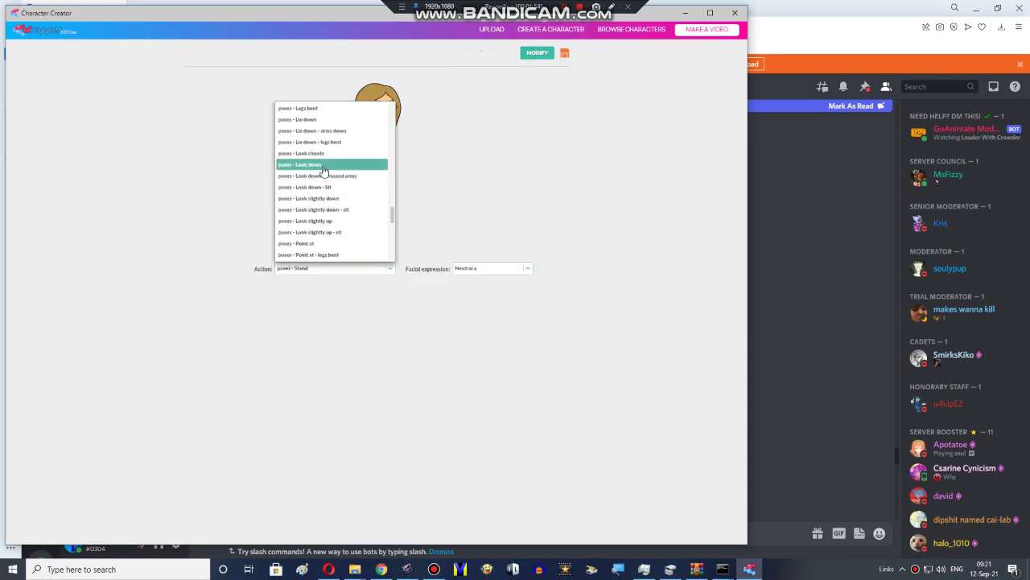
scroll(314, 165, up, 5)
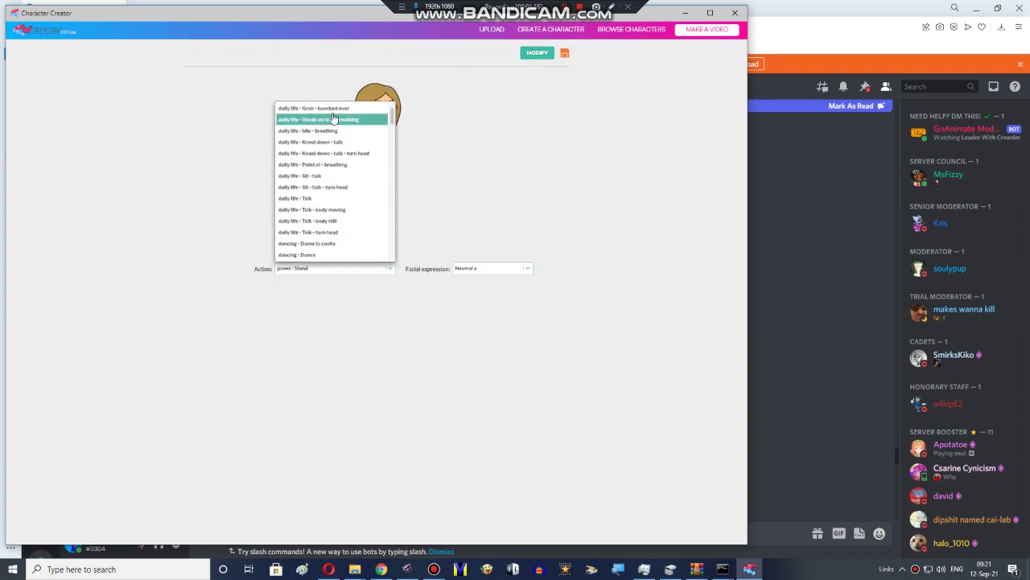
click(317, 184)
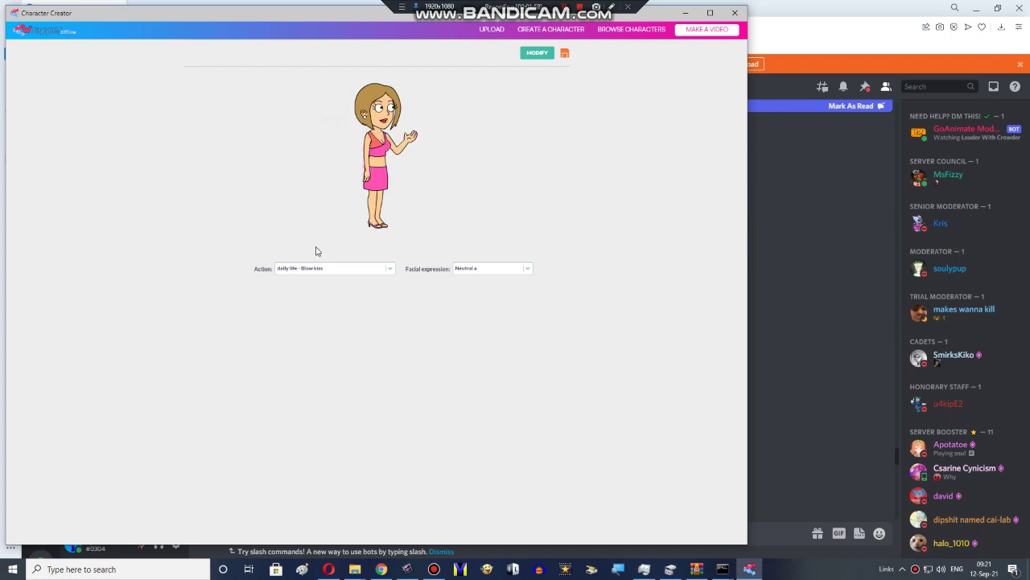
key(Down)
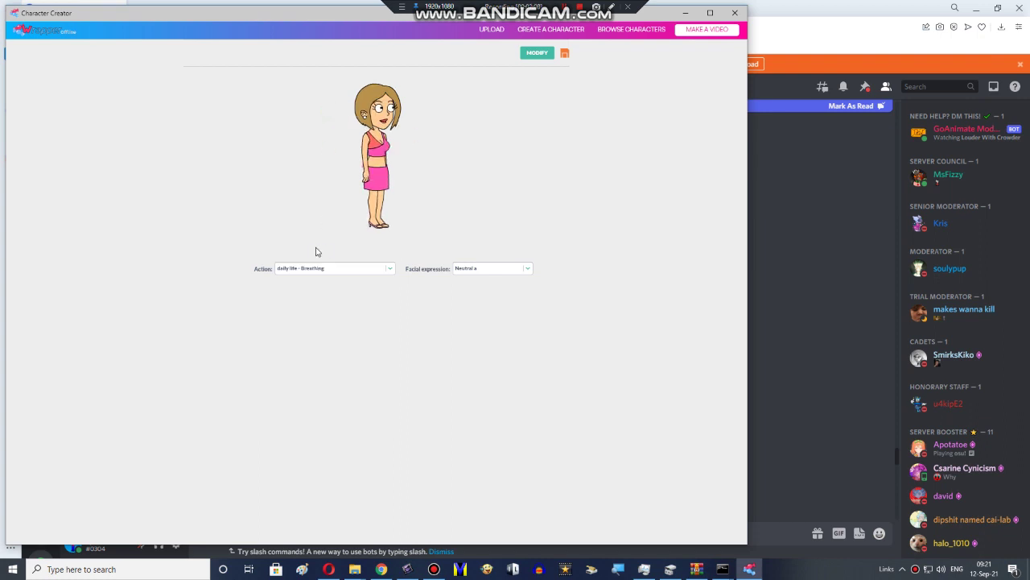
key(Down)
key(Down)
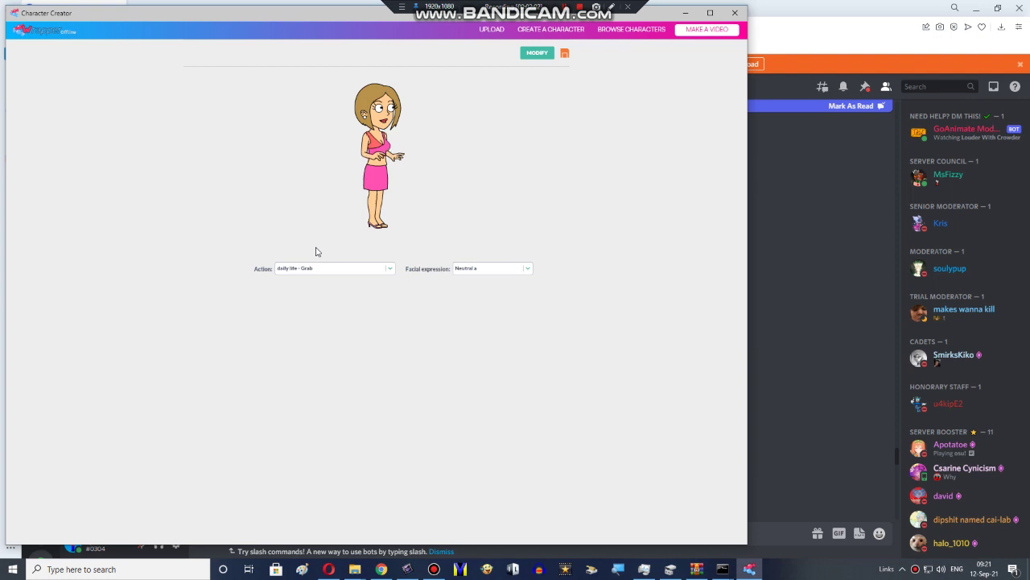
key(Down)
key(Down)
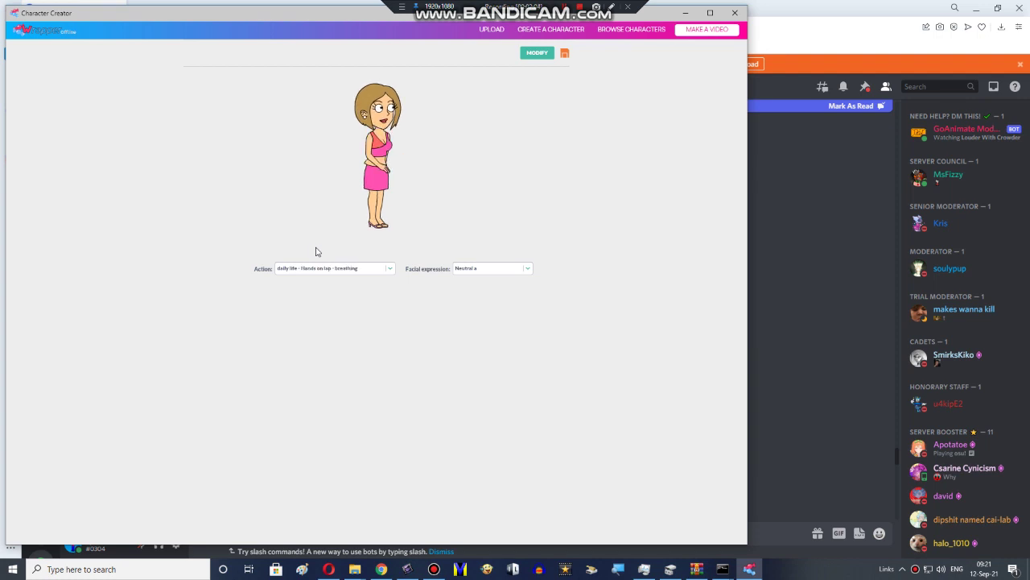
key(Down)
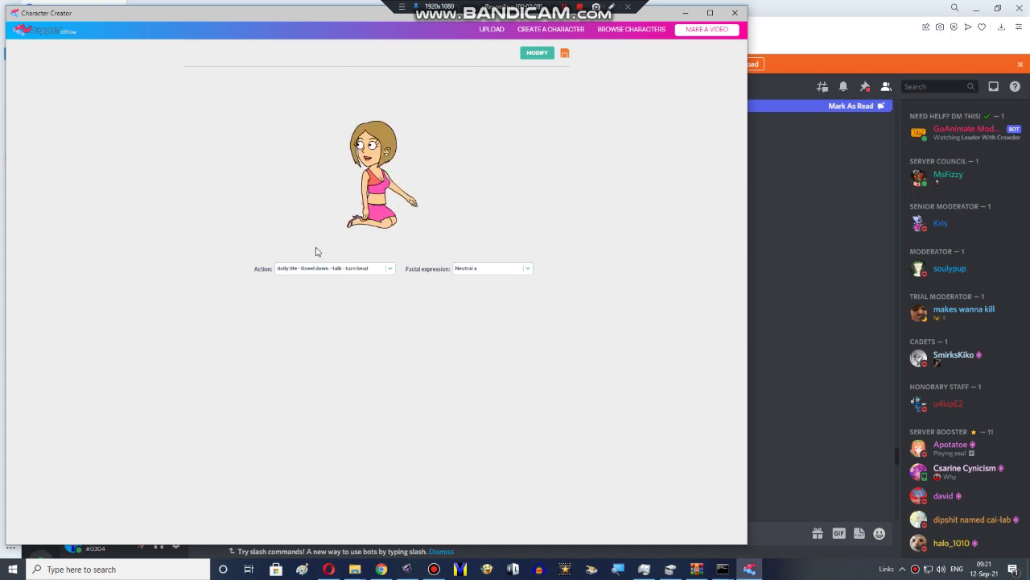
key(Down)
key(Down)
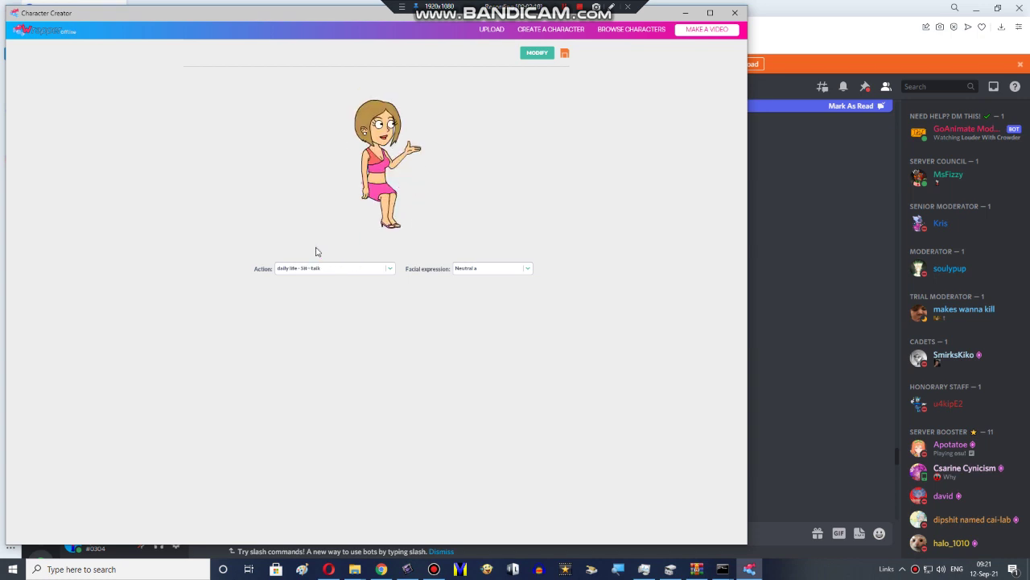
key(Down)
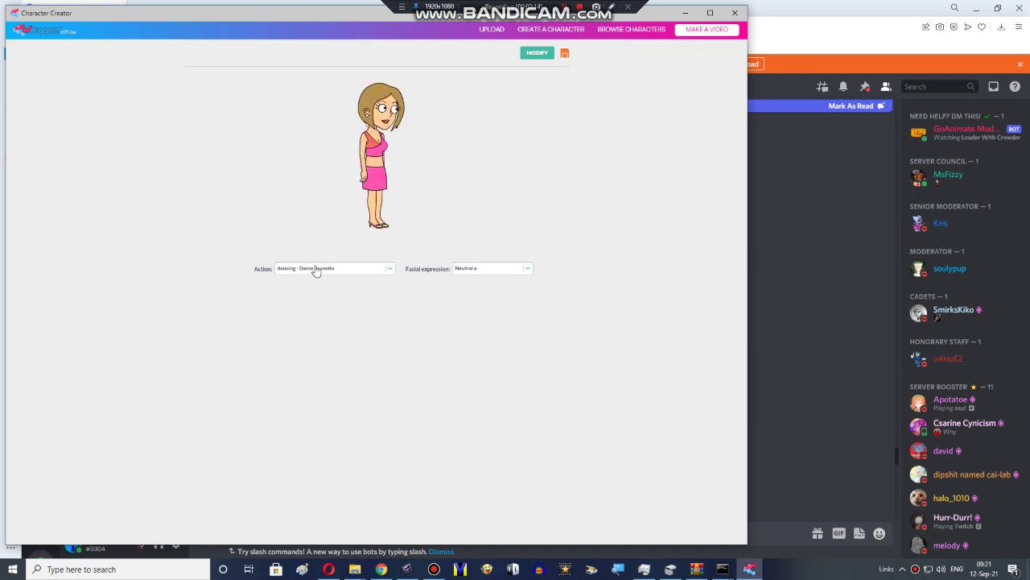
key(Down)
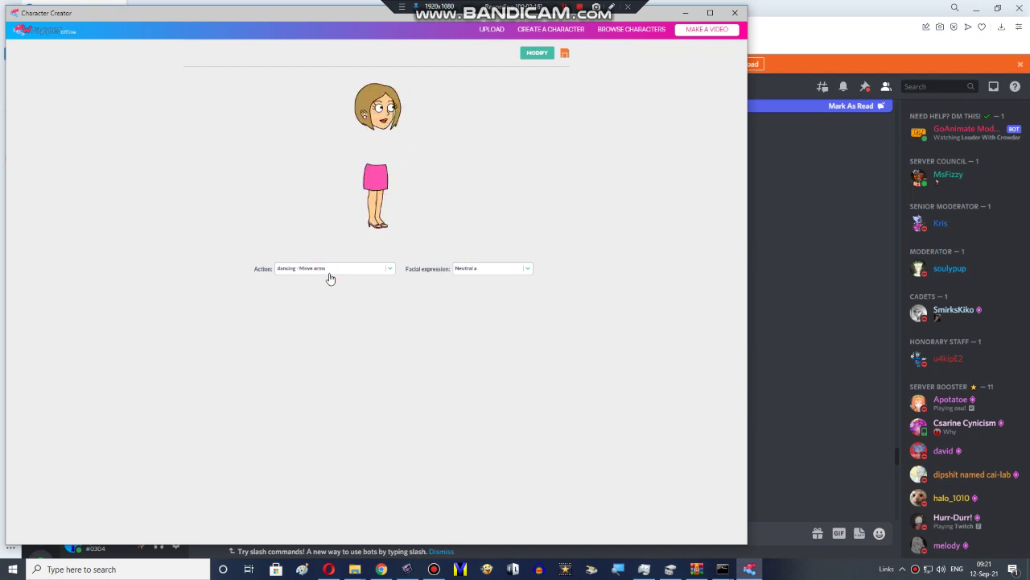
Step through dancing - Victory, Chuckle and Fearful to emotion - Furious, then restore the Character Creator window
click(329, 278)
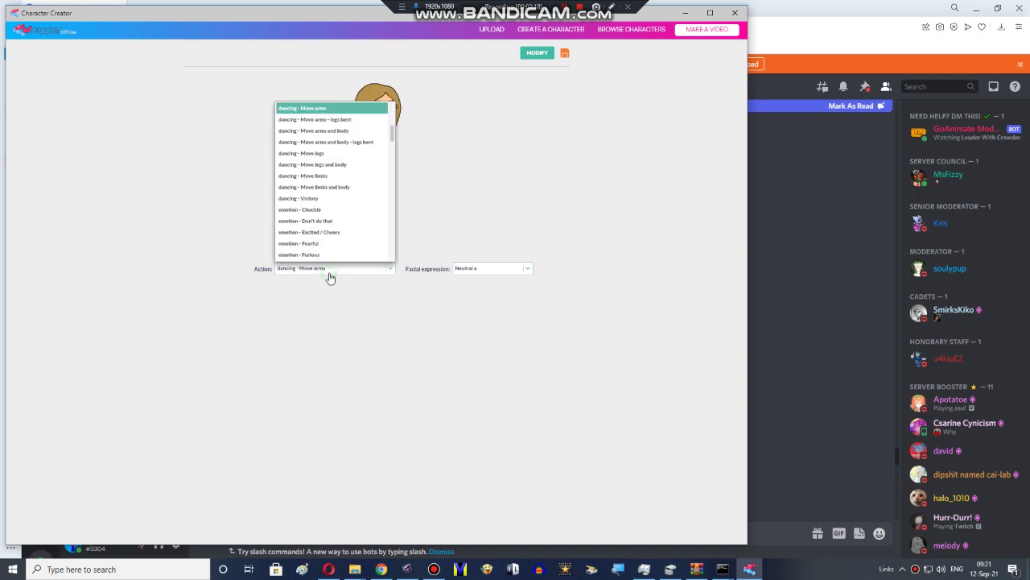
click(324, 202)
key(Down)
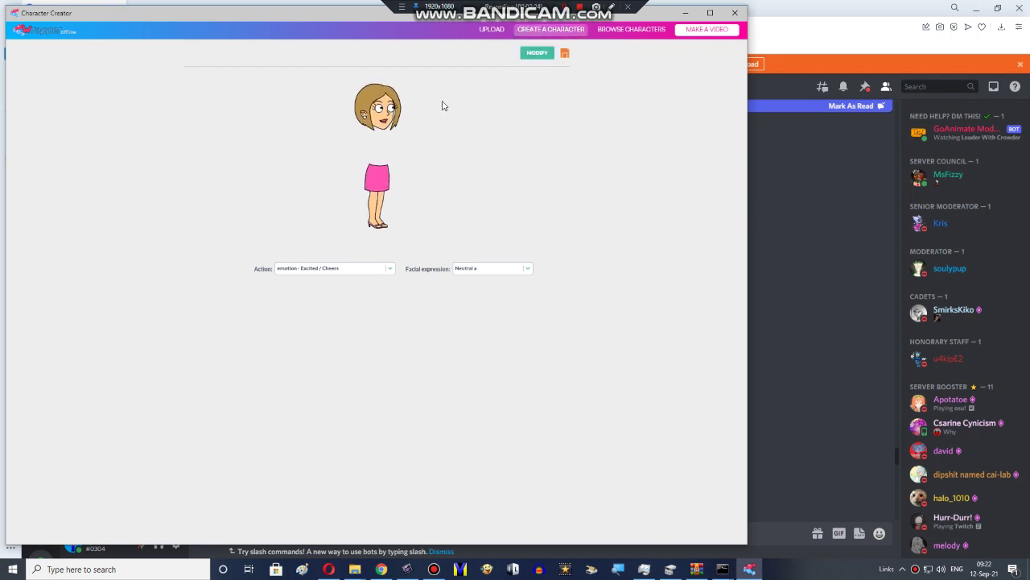
key(Down)
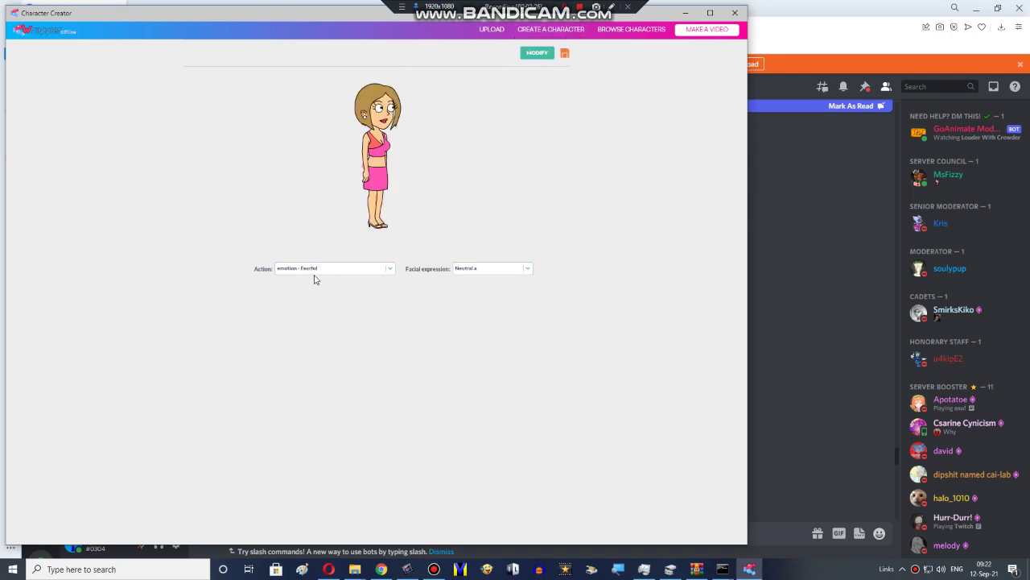
key(Down)
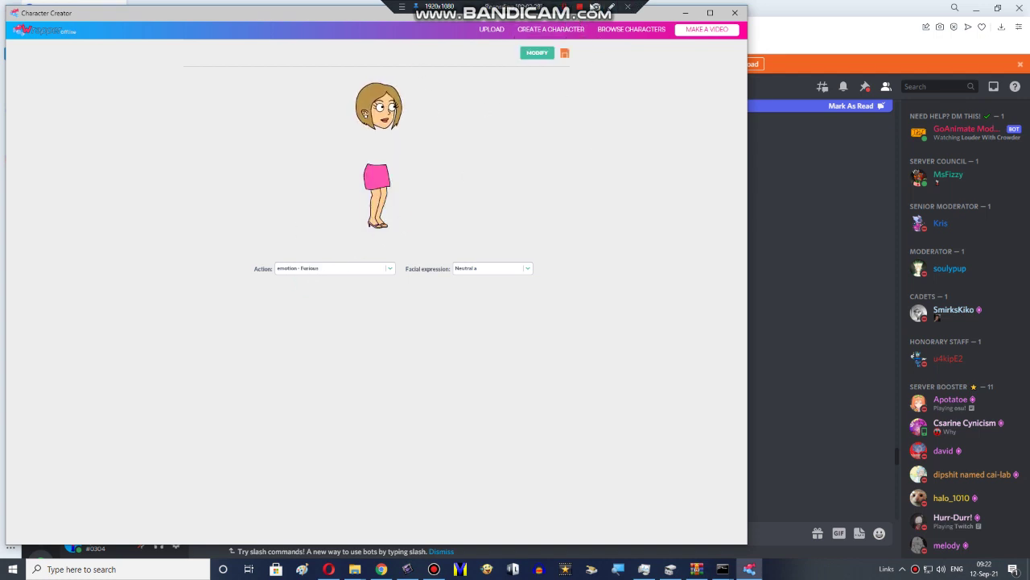
click(596, 7)
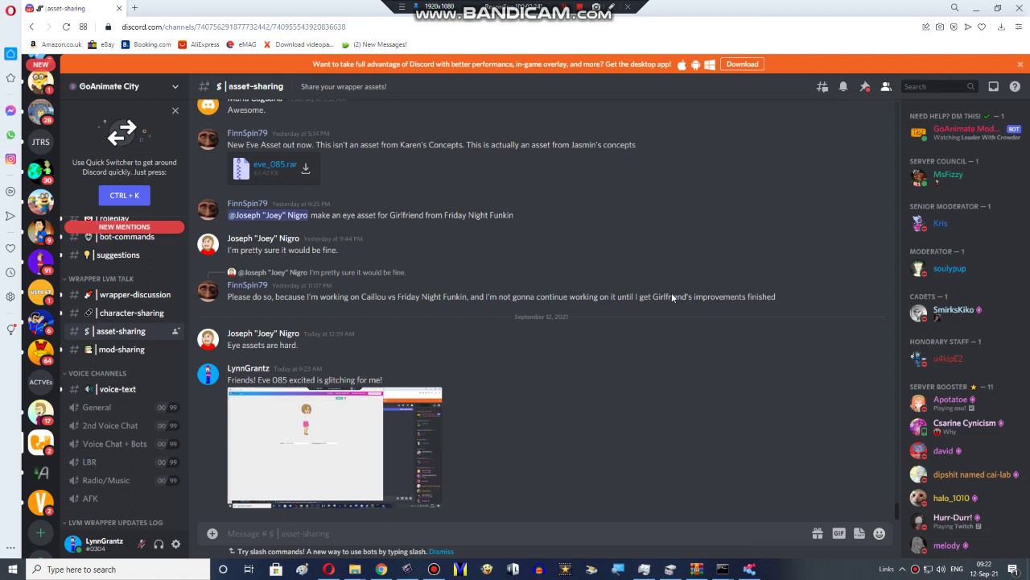
click(749, 569)
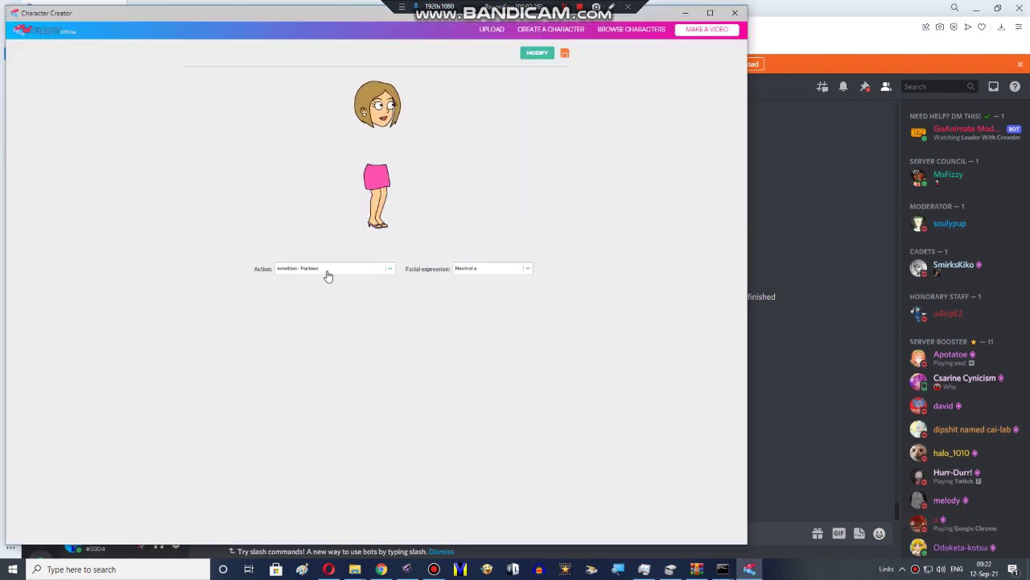
Pose her in emotion - Kneel down - chuckle, then Laugh and Rage
click(321, 270)
click(319, 131)
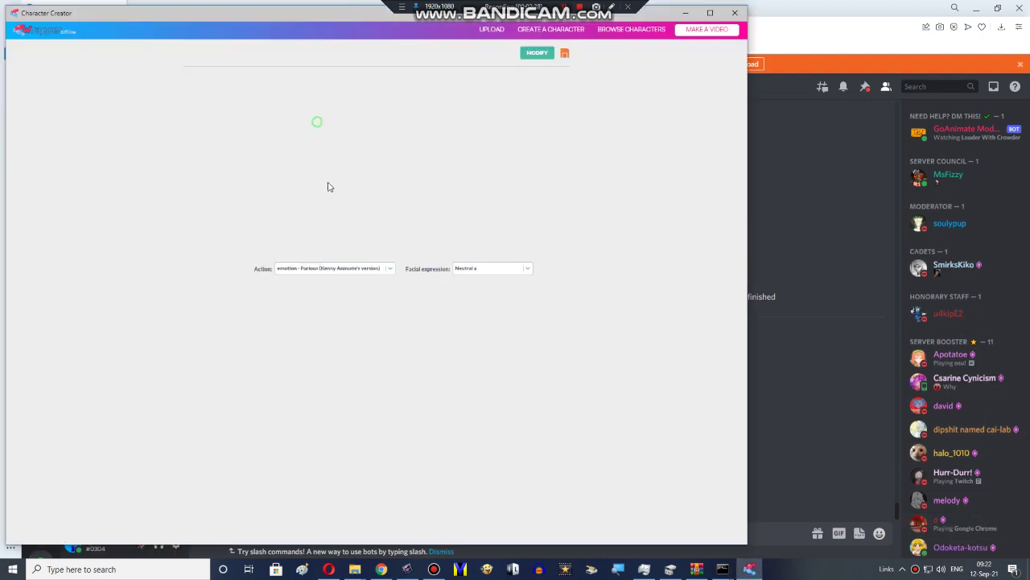
click(322, 268)
click(320, 123)
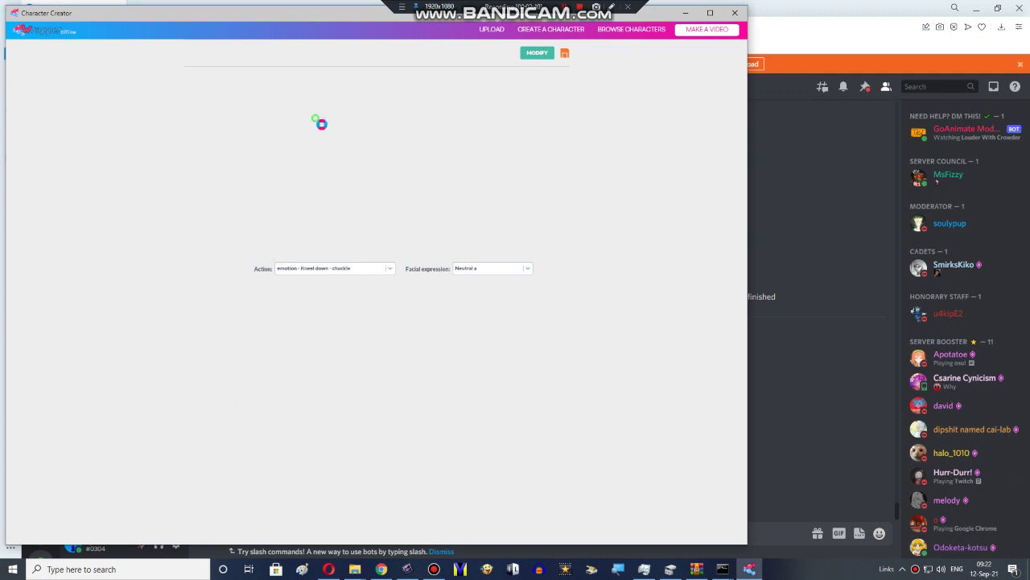
click(326, 267)
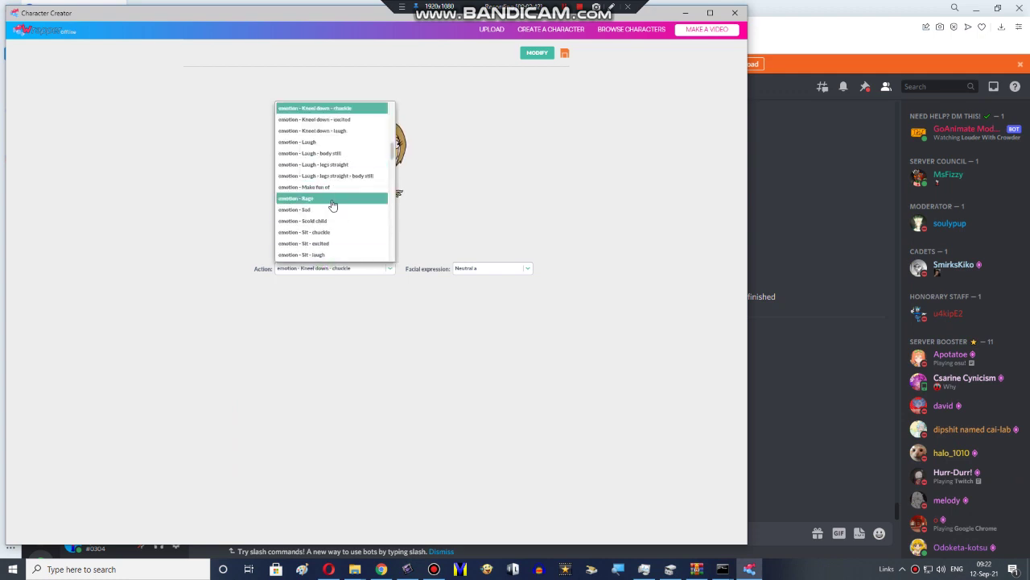
click(329, 142)
click(330, 269)
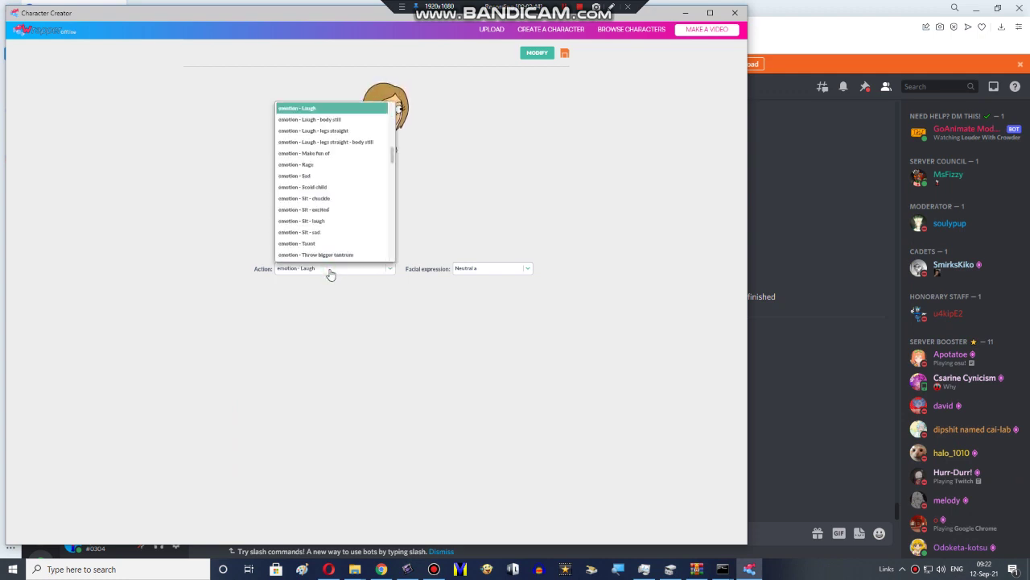
click(326, 164)
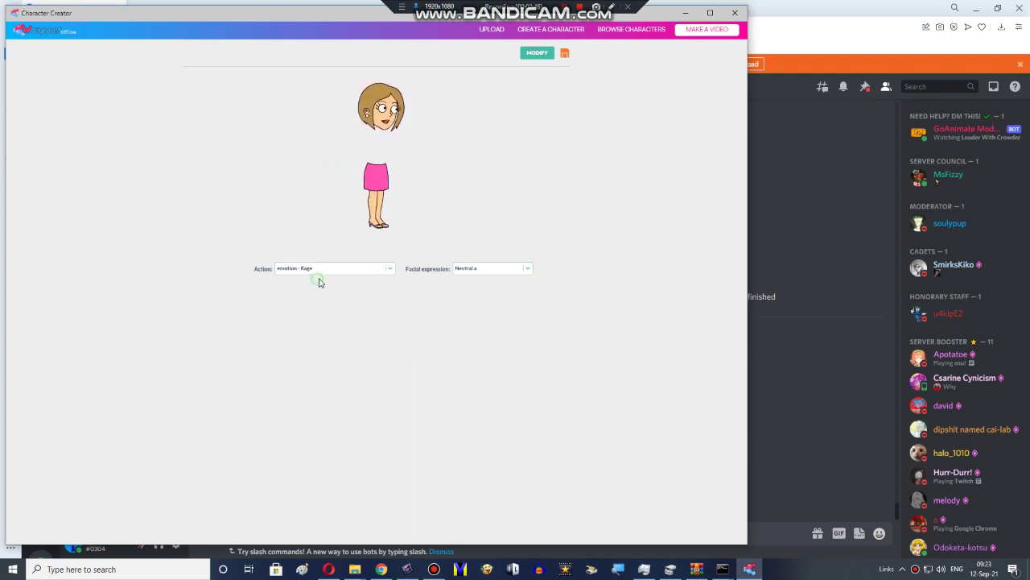
Switch to emotion - Taunt, then fighting - Punch and fighting - Kick
click(318, 269)
click(319, 189)
click(318, 269)
click(319, 236)
click(319, 269)
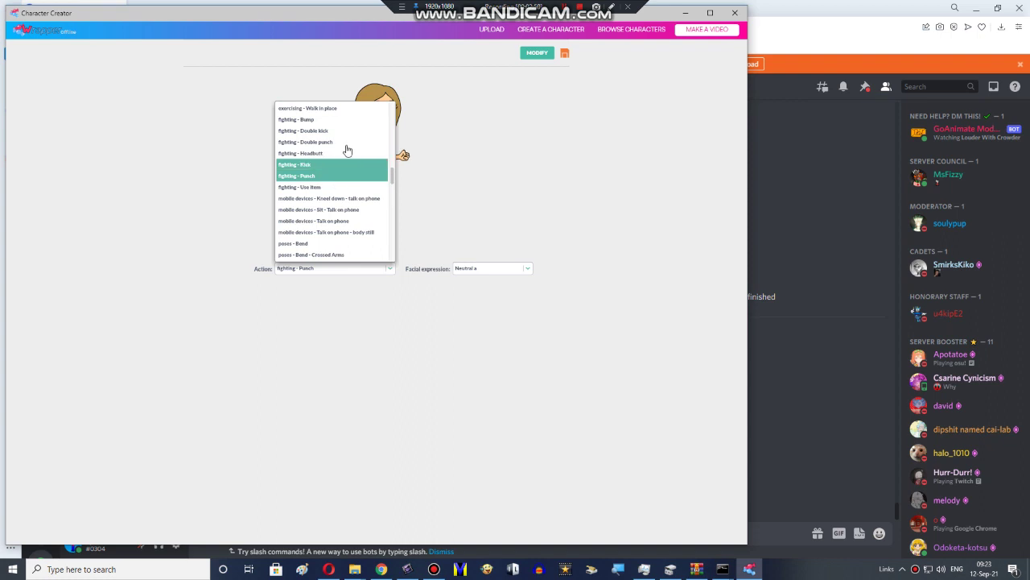
click(326, 164)
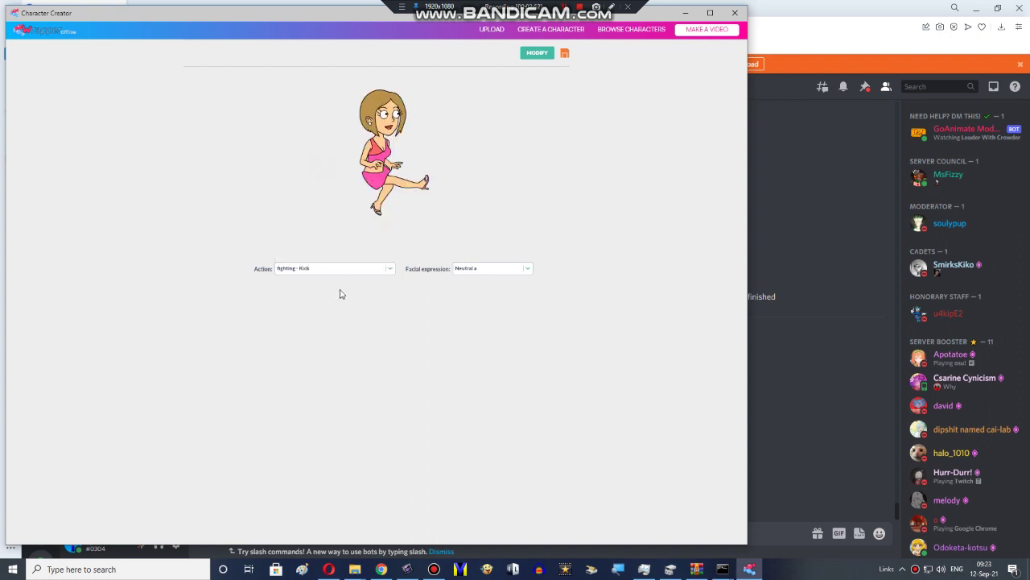
click(339, 271)
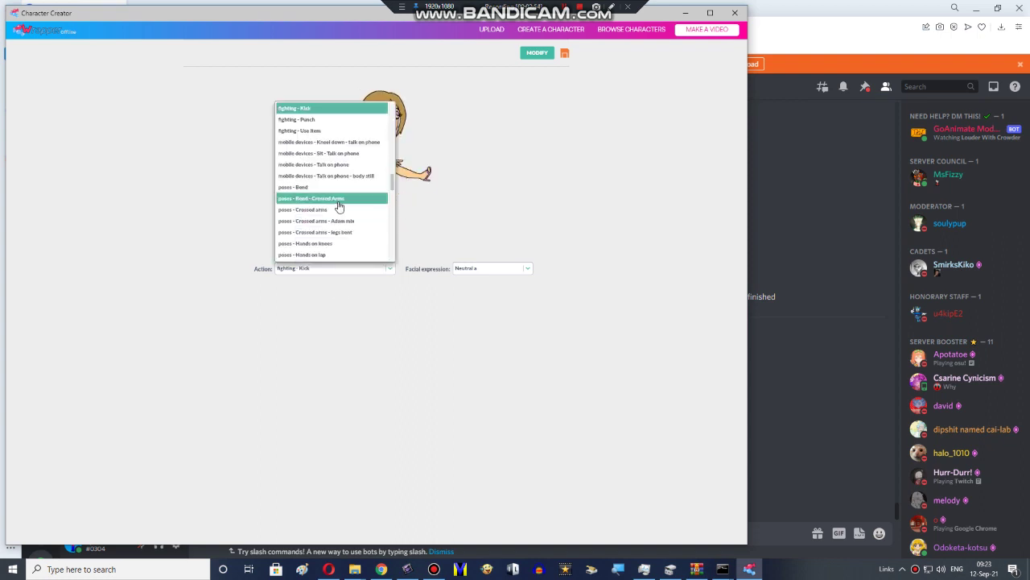
scroll(339, 213, down, 5)
Pose her lying down, then Point at - legs bent and Sit - turn head
click(334, 221)
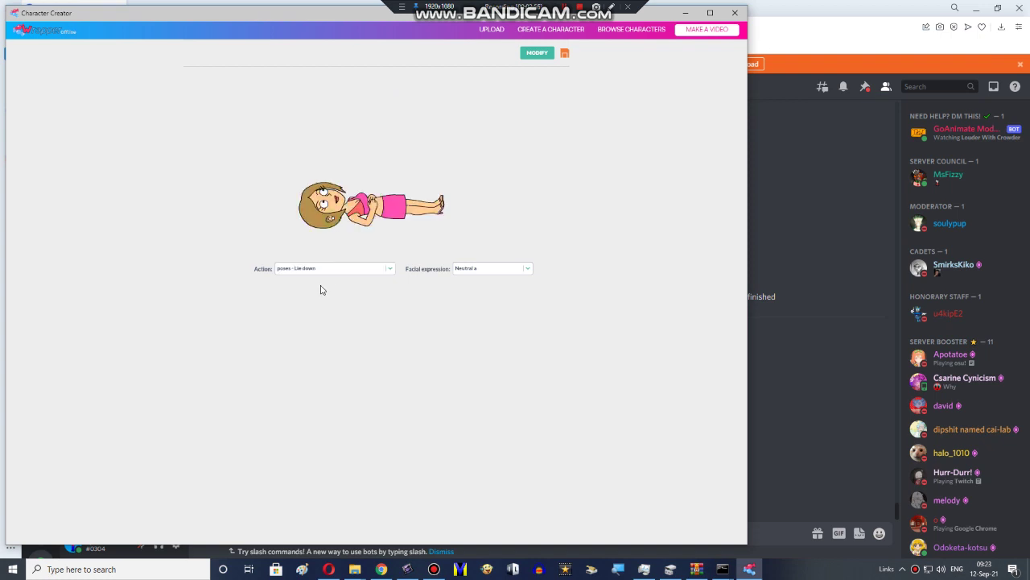
click(318, 270)
click(316, 245)
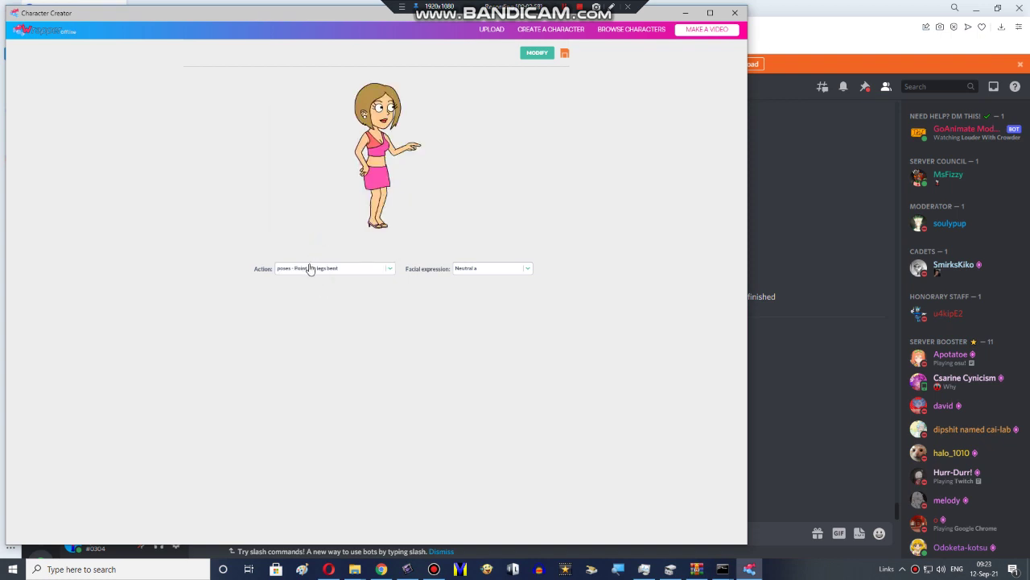
click(309, 269)
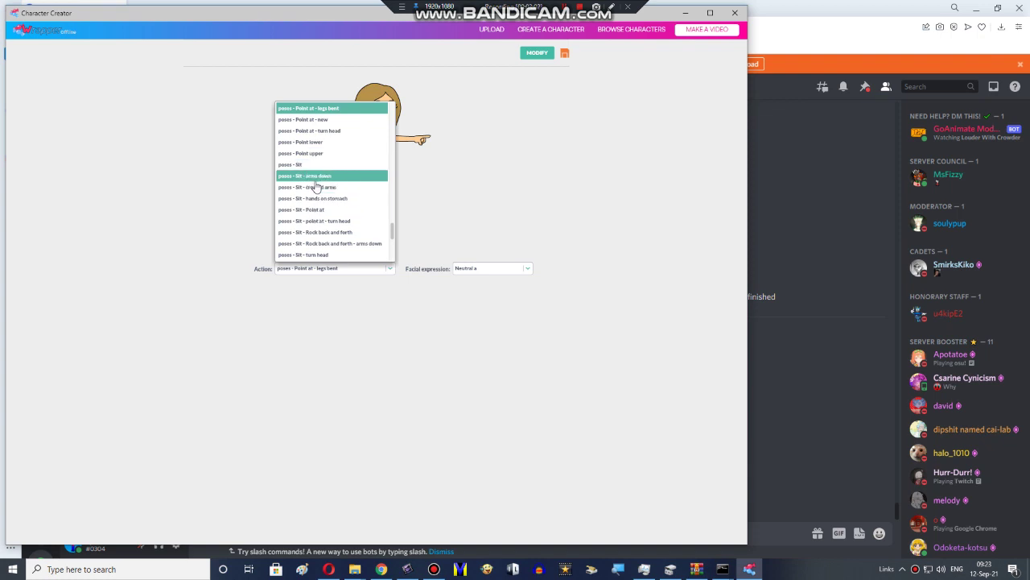
click(305, 254)
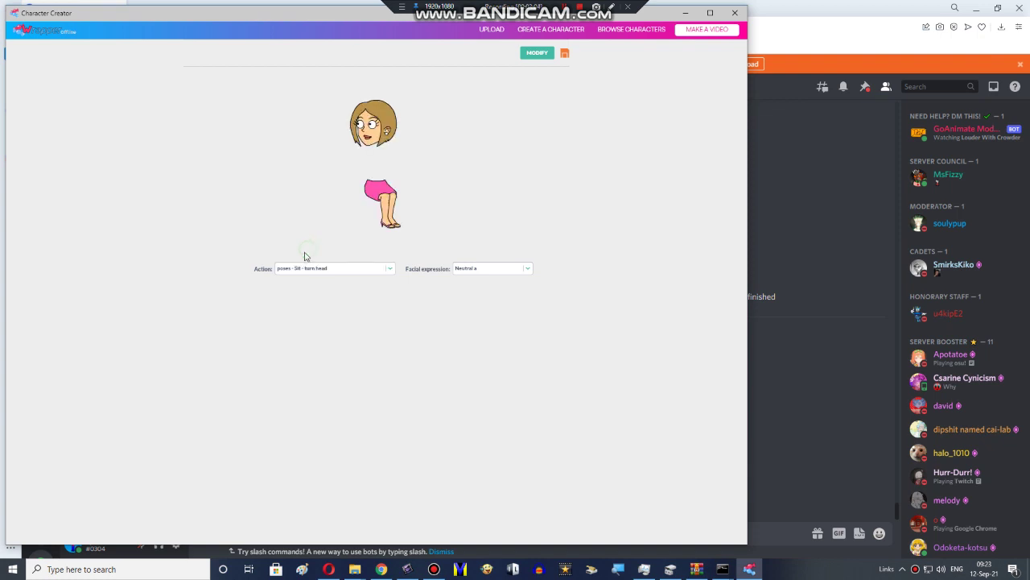
Preview the travelling actions Run, Walk - point at and Jog
click(303, 267)
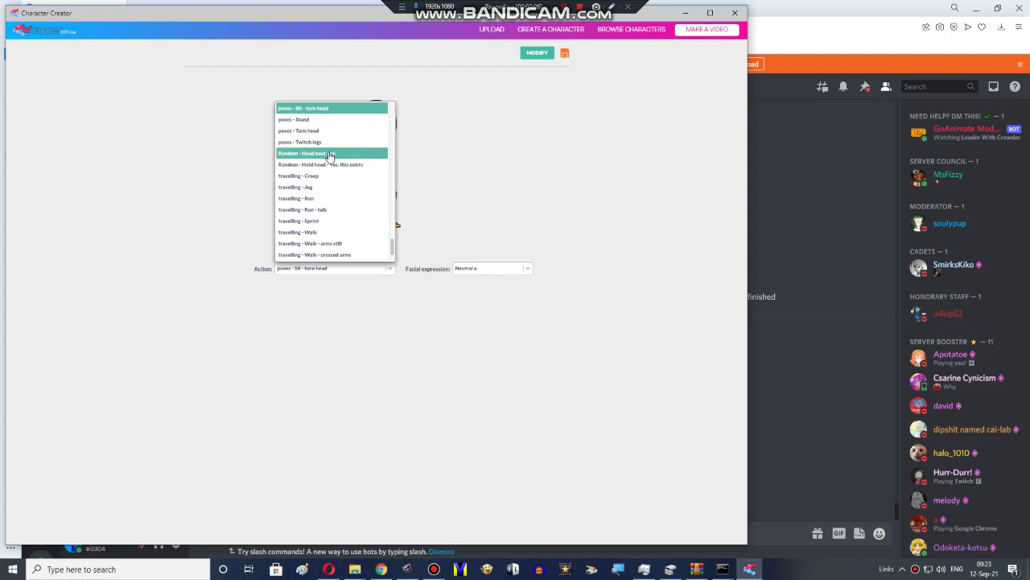
click(332, 200)
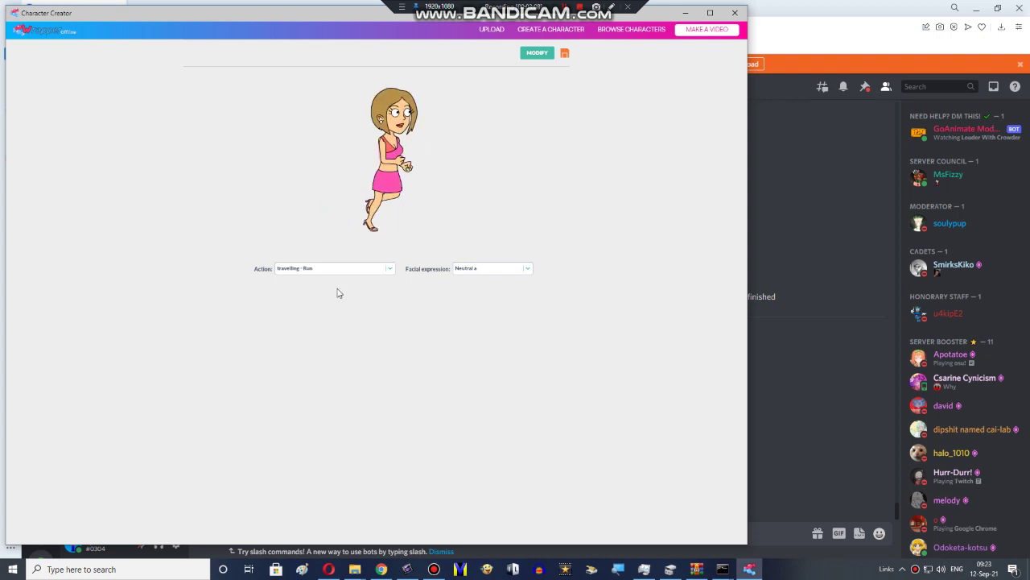
click(325, 263)
click(322, 218)
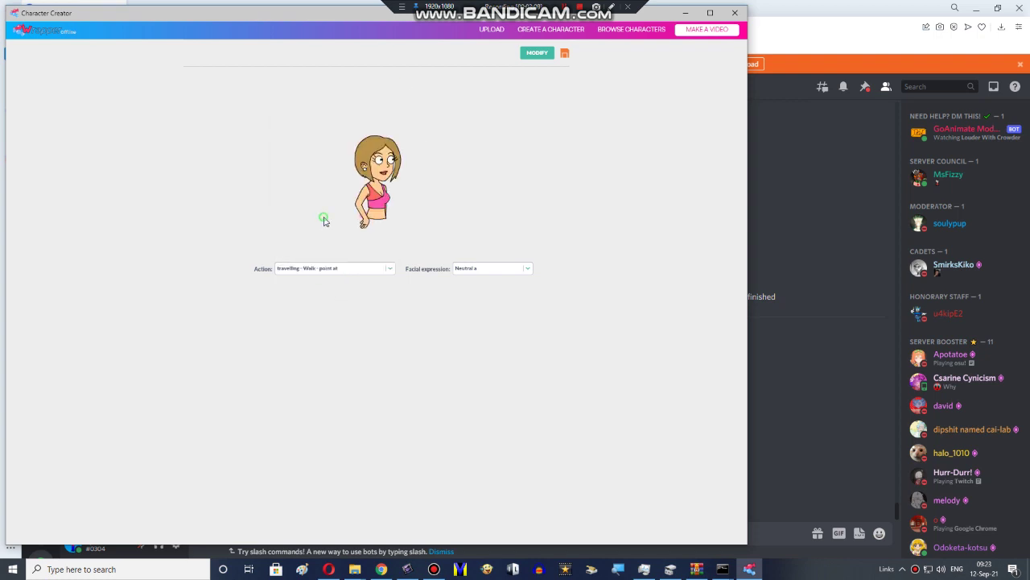
click(336, 270)
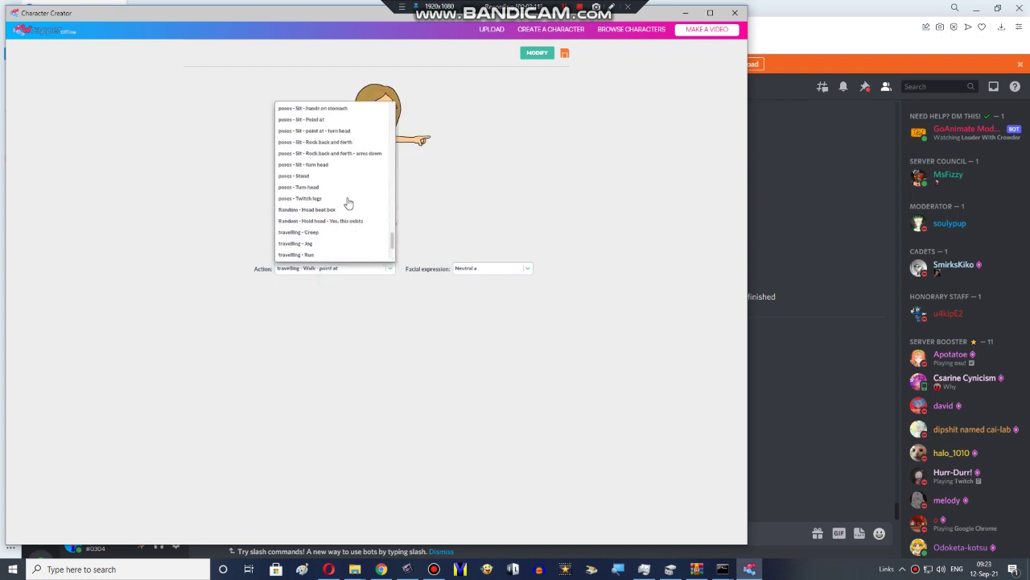
click(330, 243)
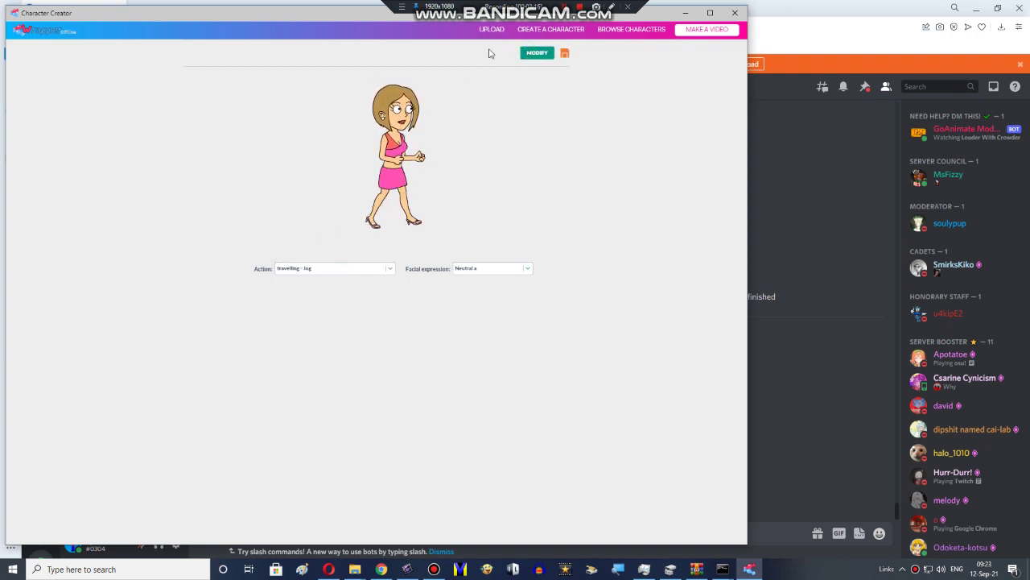
Return to the character editor with the tops catalogue showing
click(538, 54)
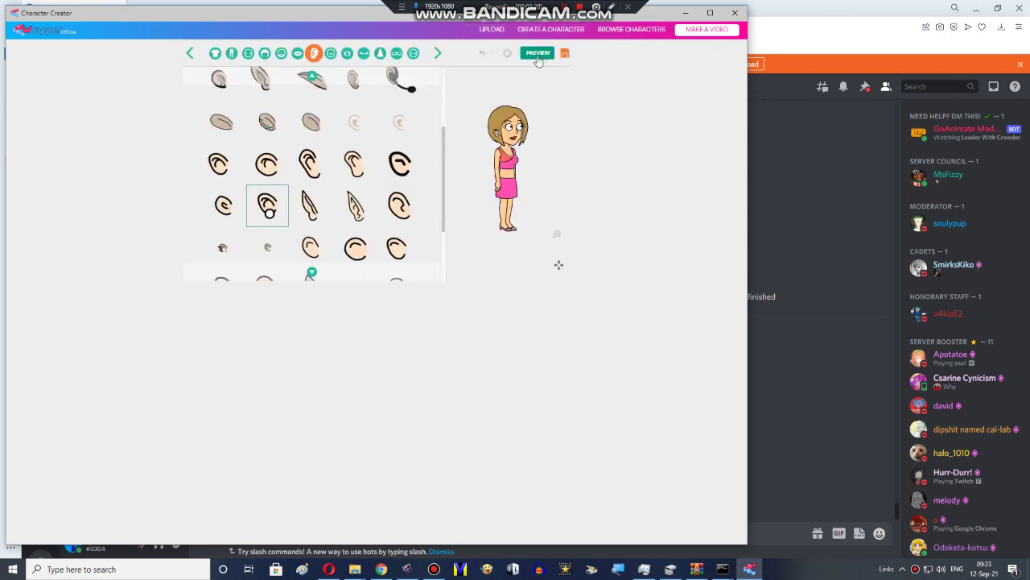
scroll(416, 214, down, 3)
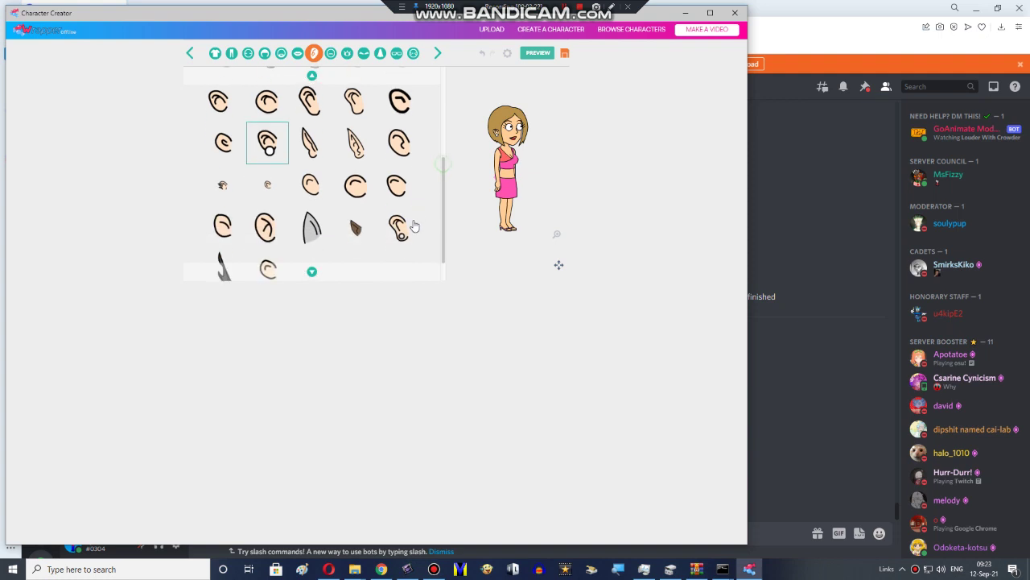
click(214, 54)
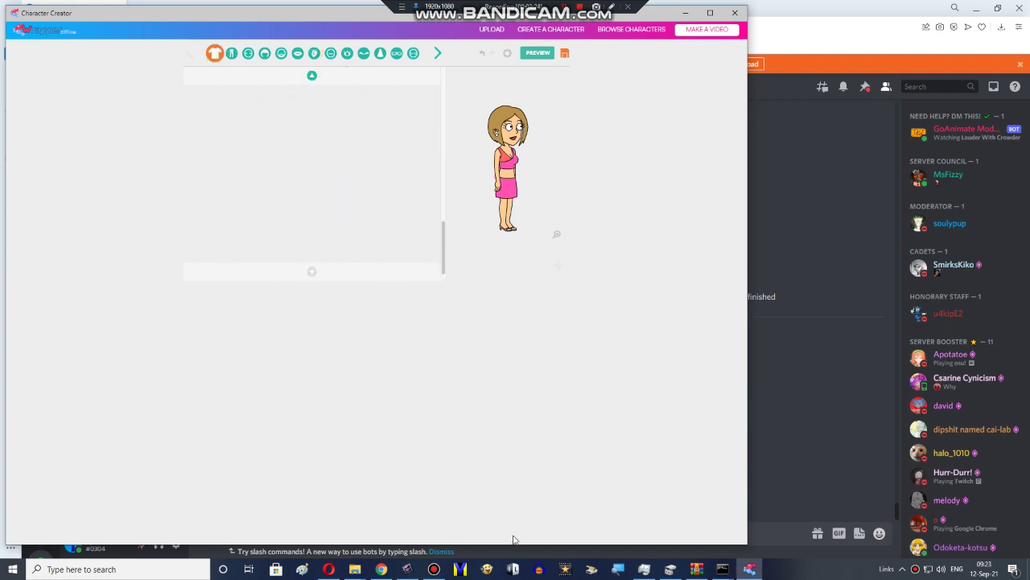
click(434, 569)
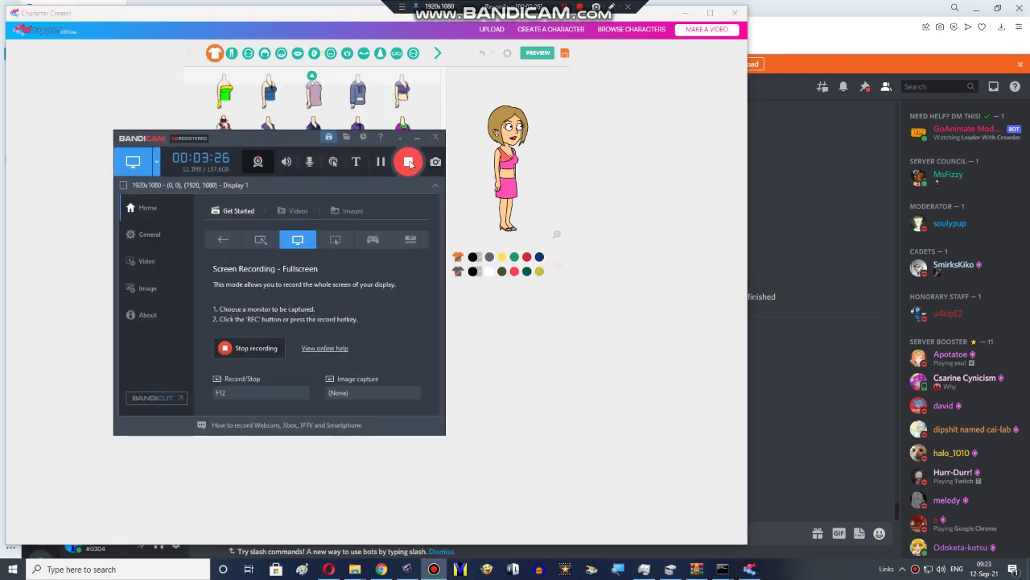